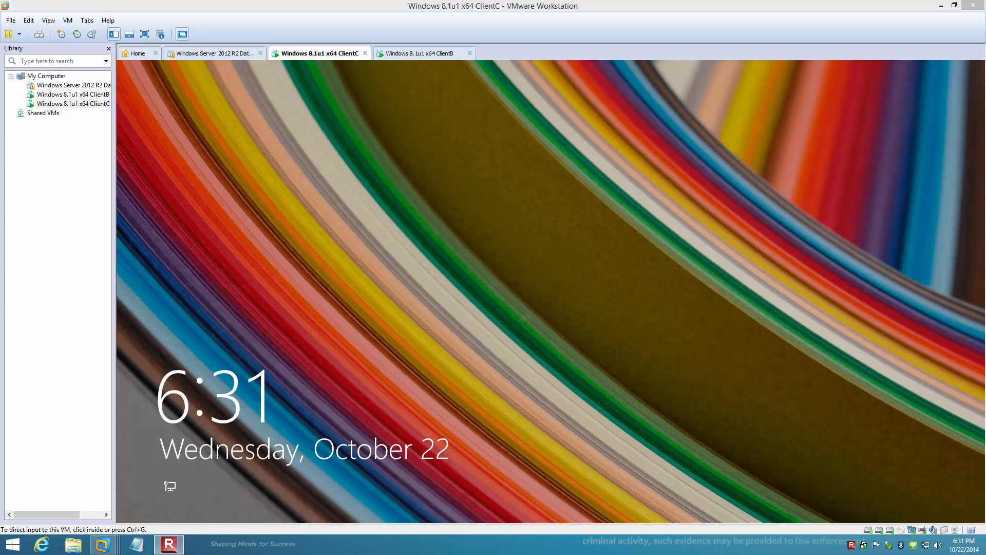
Dismiss the ClientC lock screen and place the ClientB virtual machine ahead of ClientC in the open machine order
left_click(293, 146)
left_click(550, 288)
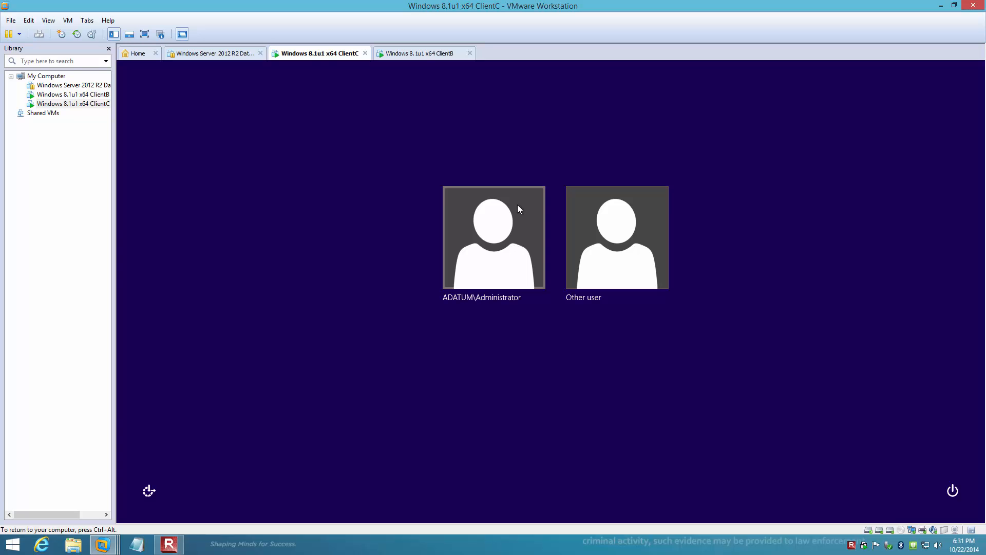
left_click_drag(421, 53, 320, 57)
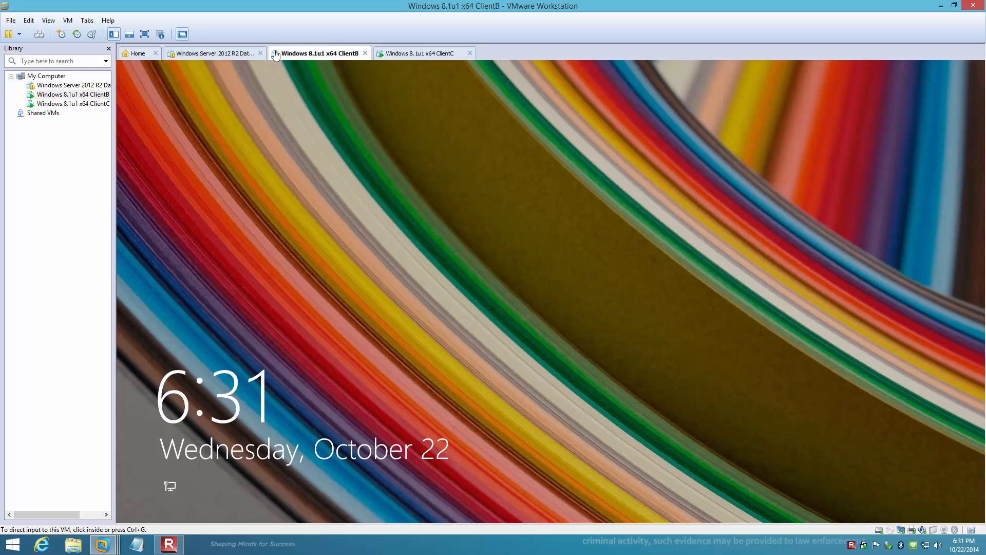
Sign in to the ClientB virtual machine as ADATUM\Administrator by entering the account password
left_click(552, 296)
left_click(553, 292)
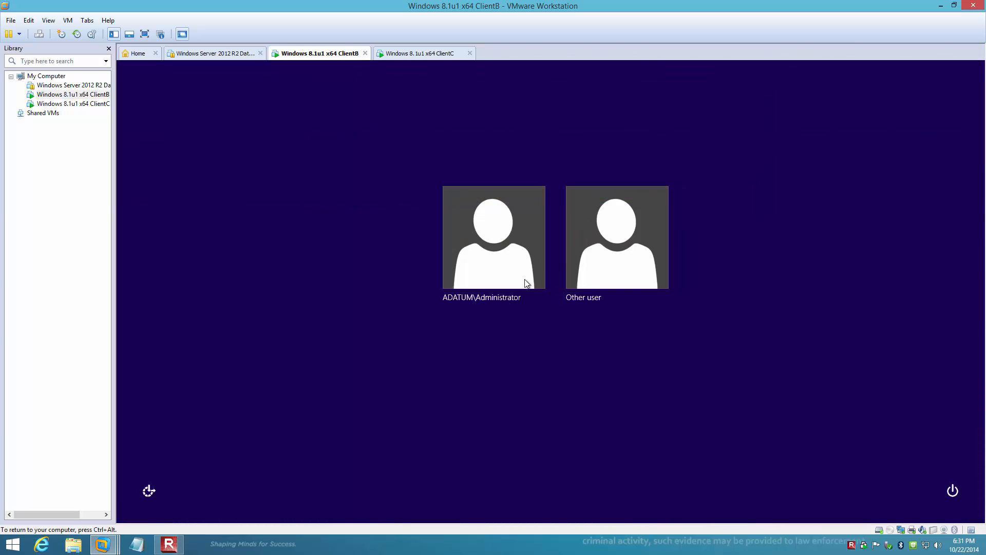
left_click(490, 262)
type("Pa$$w0rd")
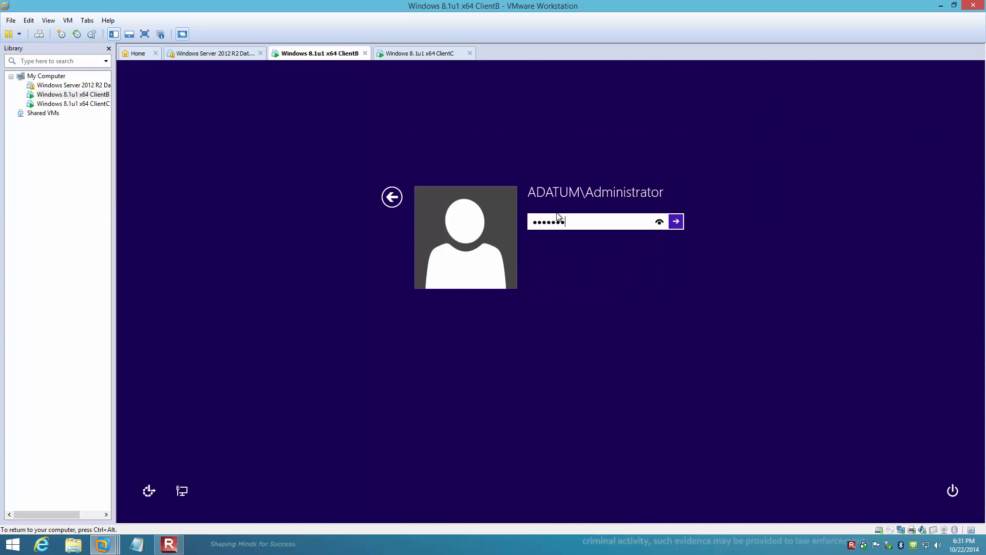
key("Return")
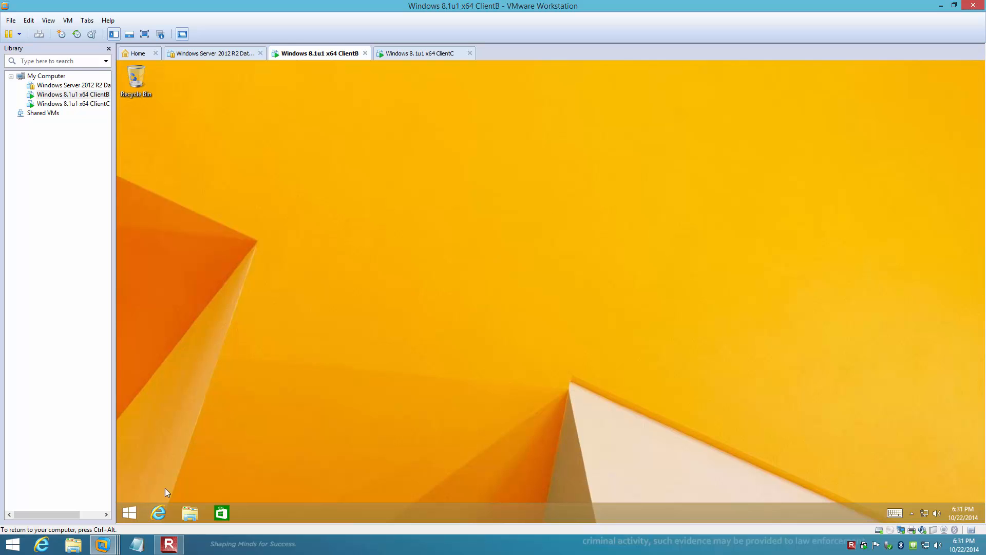
Search for Control Panel on ClientB, open it, and close the duplicate Control Panel windows
left_click(136, 513)
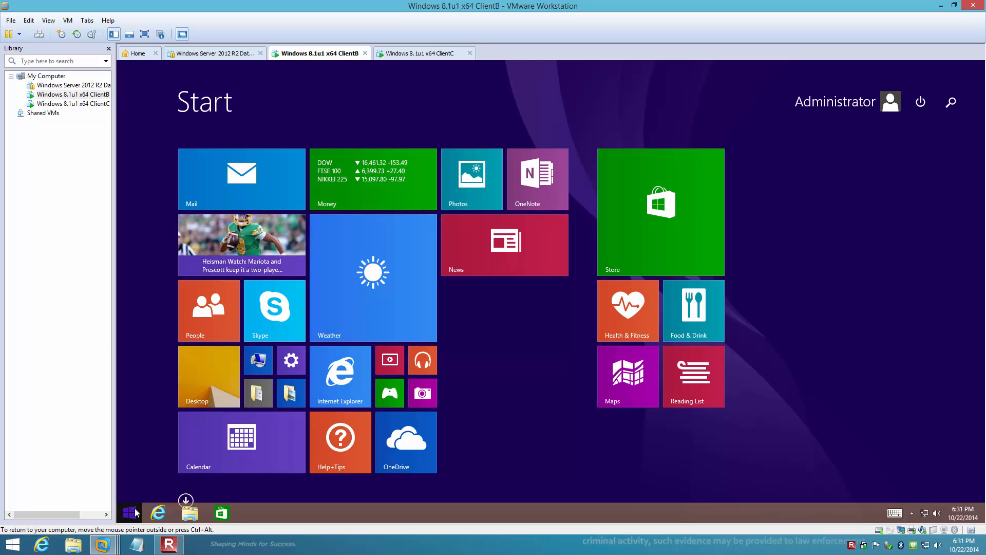
type("control Panel")
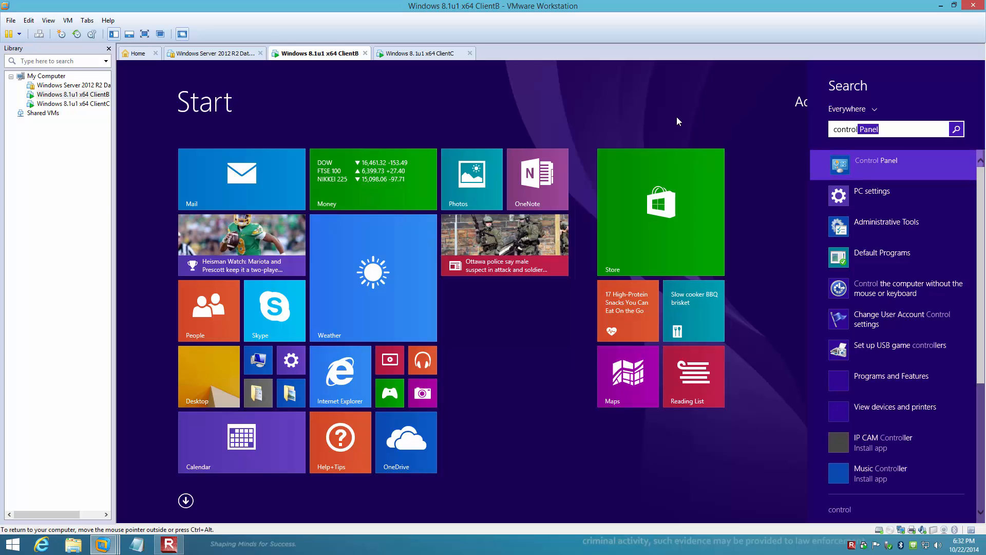
key("Return")
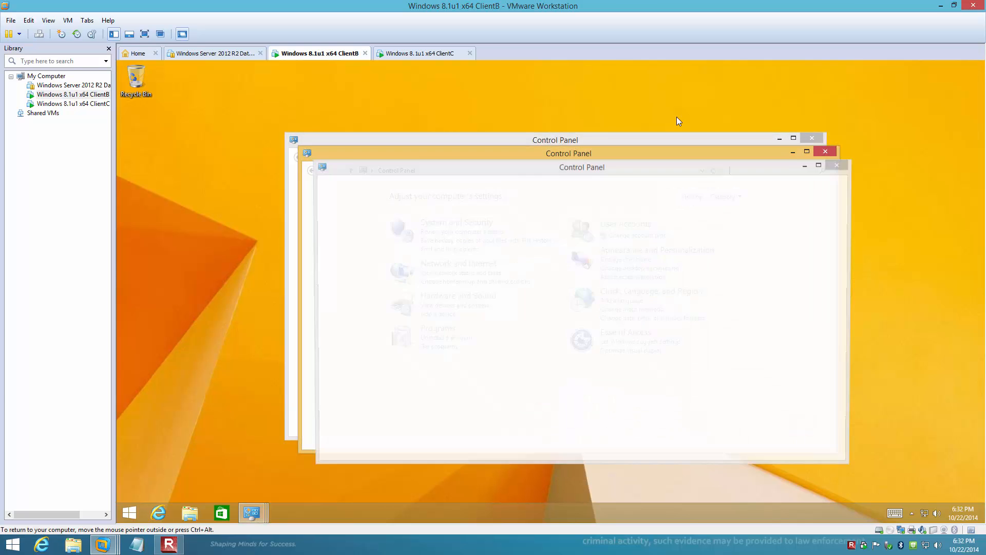
left_click(831, 151)
left_click(842, 160)
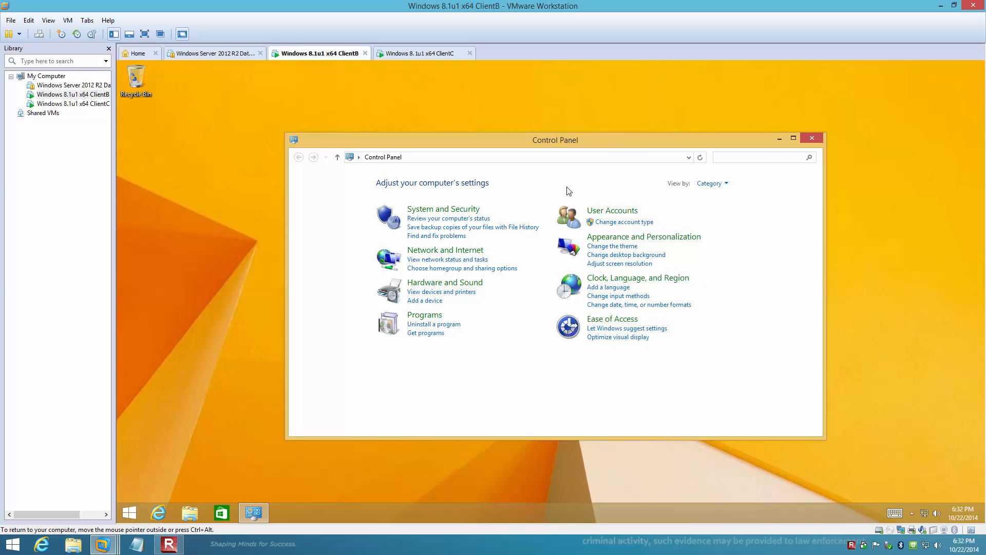
Open the remote settings of the System page under System and Security and allow remote connections to this computer
left_click(419, 211)
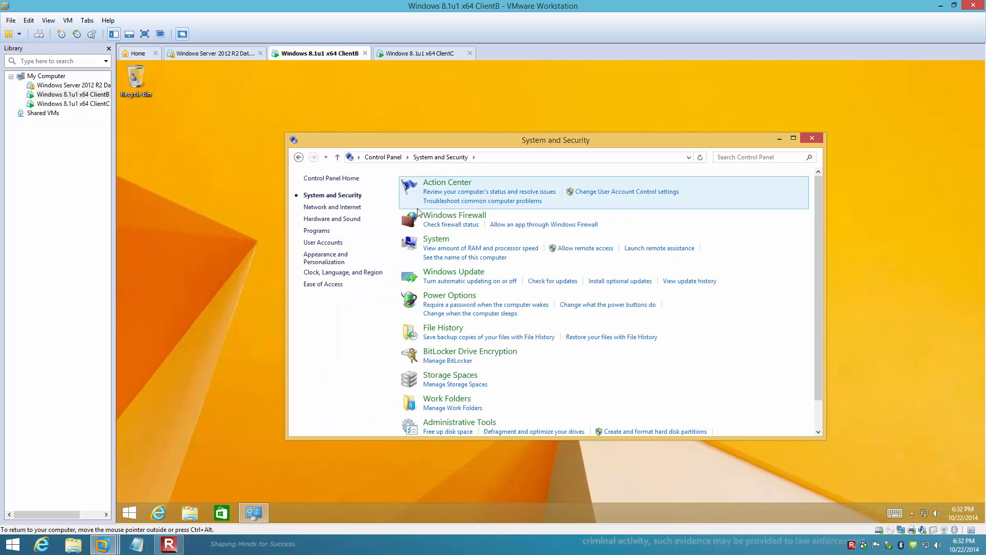
left_click(436, 239)
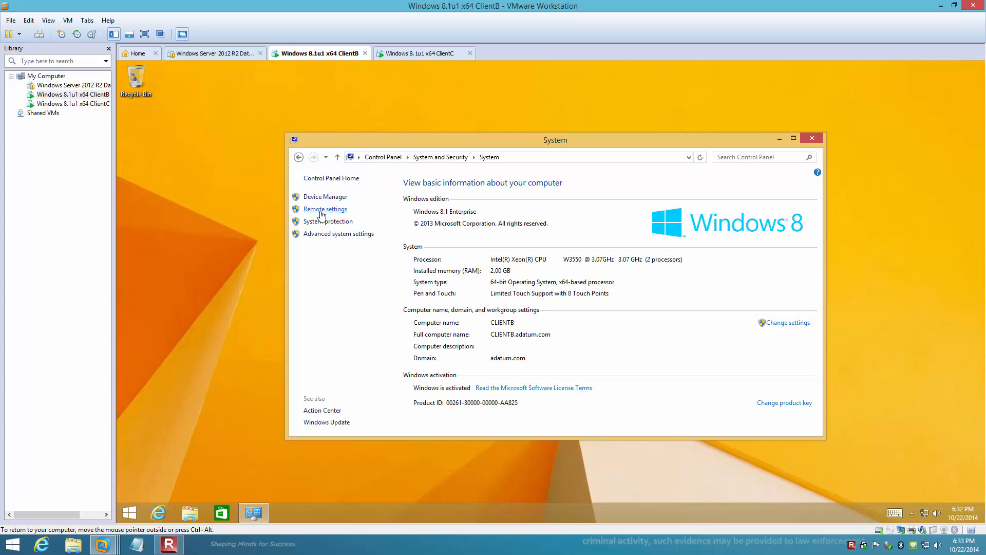
left_click(322, 213)
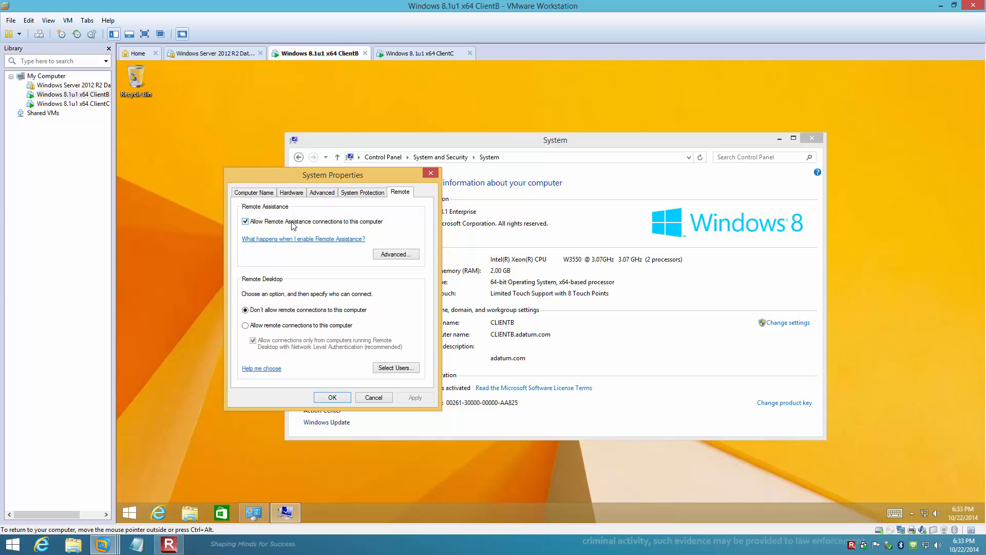
left_click(246, 326)
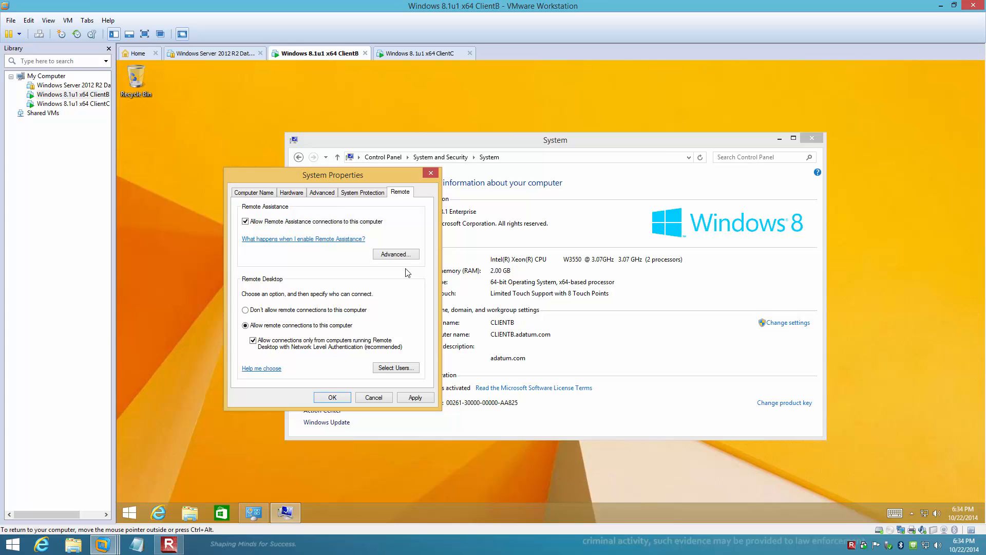
Set the maximum time Remote Assistance invitations can remain open to 24 hours and accept the system properties
left_click(409, 253)
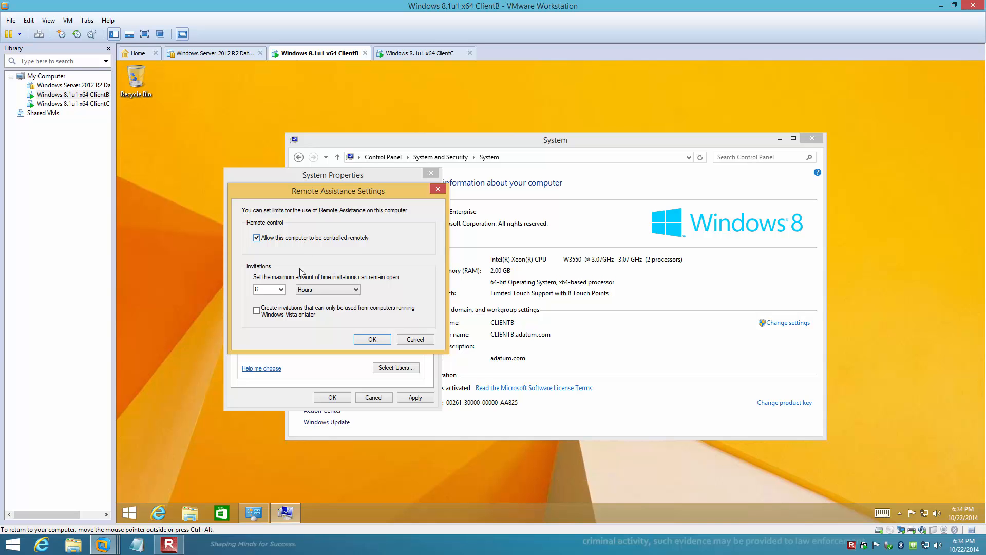
left_click(281, 289)
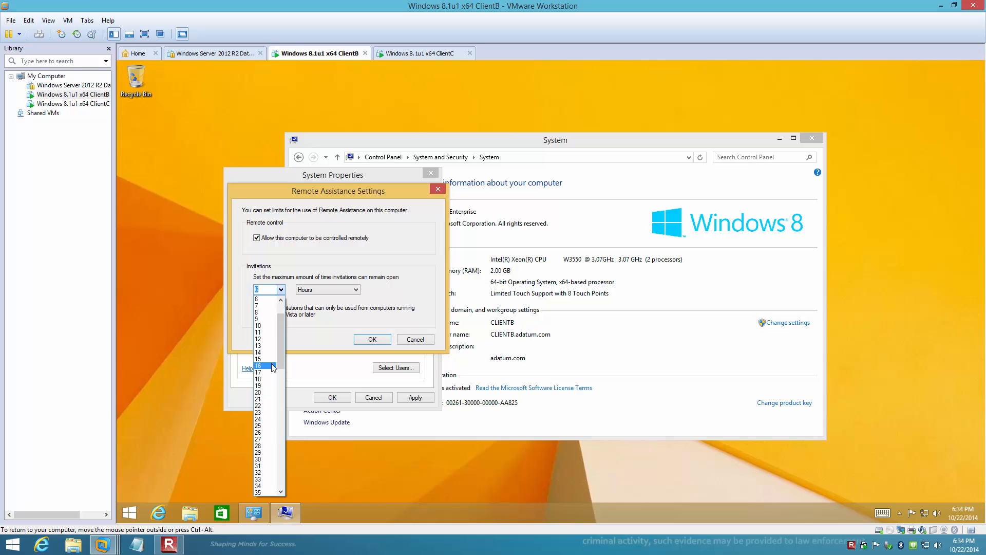
left_click(261, 420)
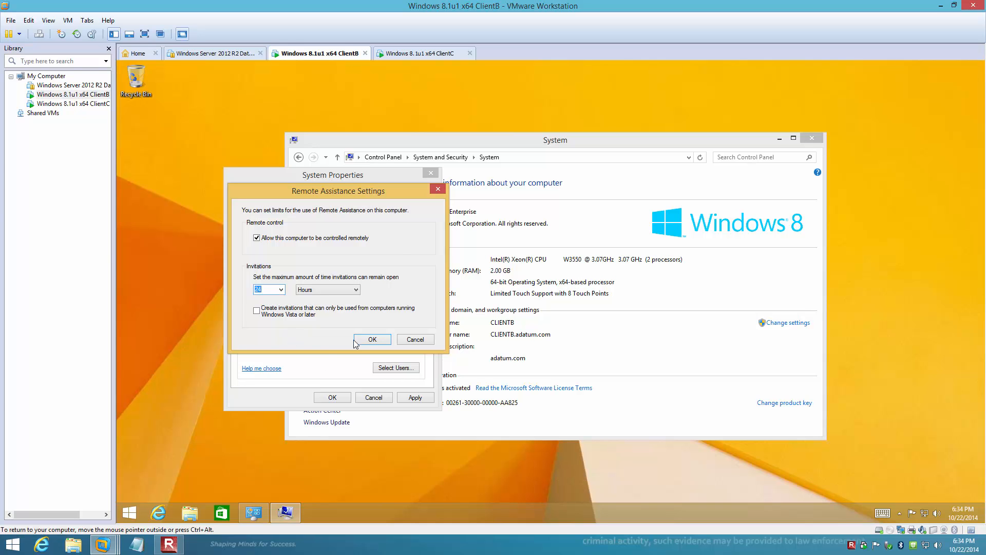
left_click(372, 339)
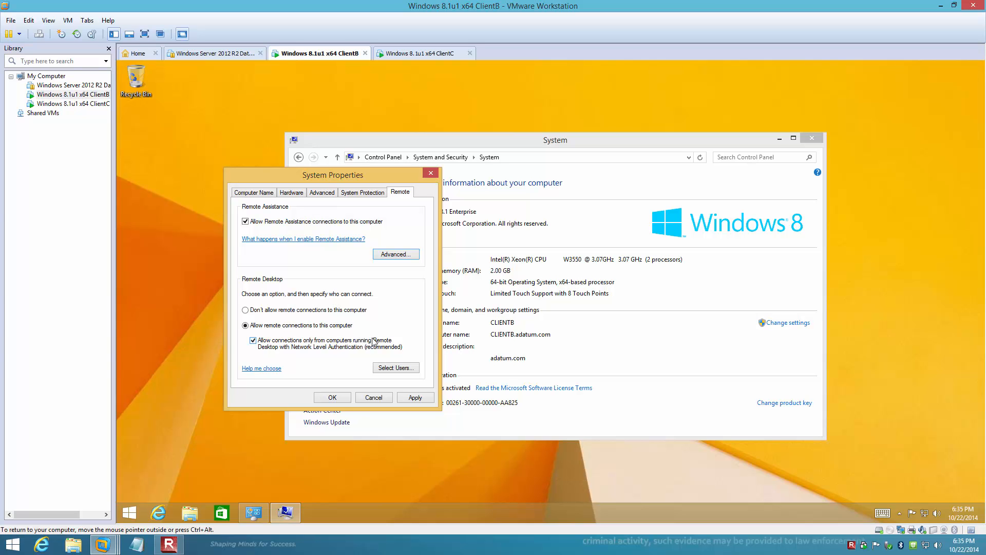
left_click(334, 398)
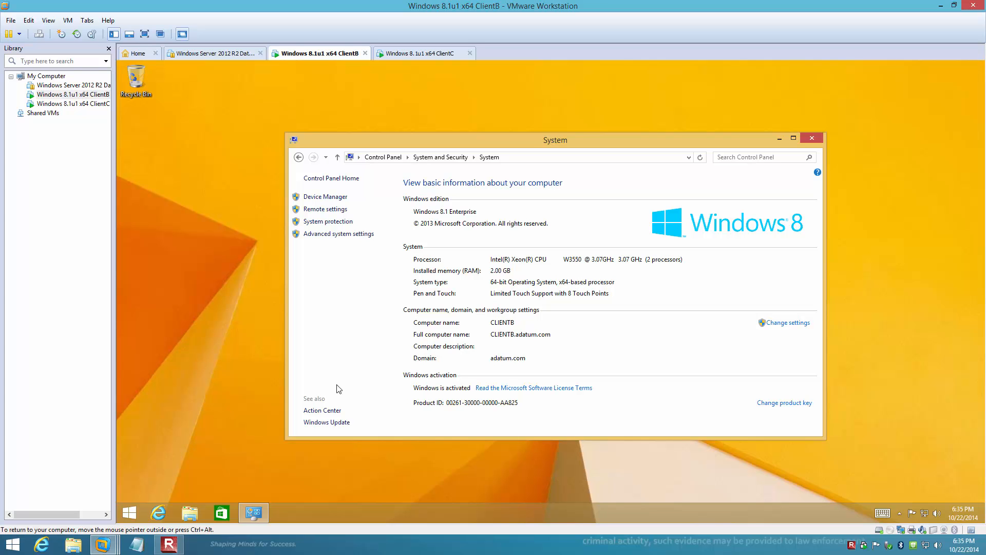
Switch to the ClientC virtual machine and sign in as ADATUM\Administrator by entering the account password
left_click(434, 54)
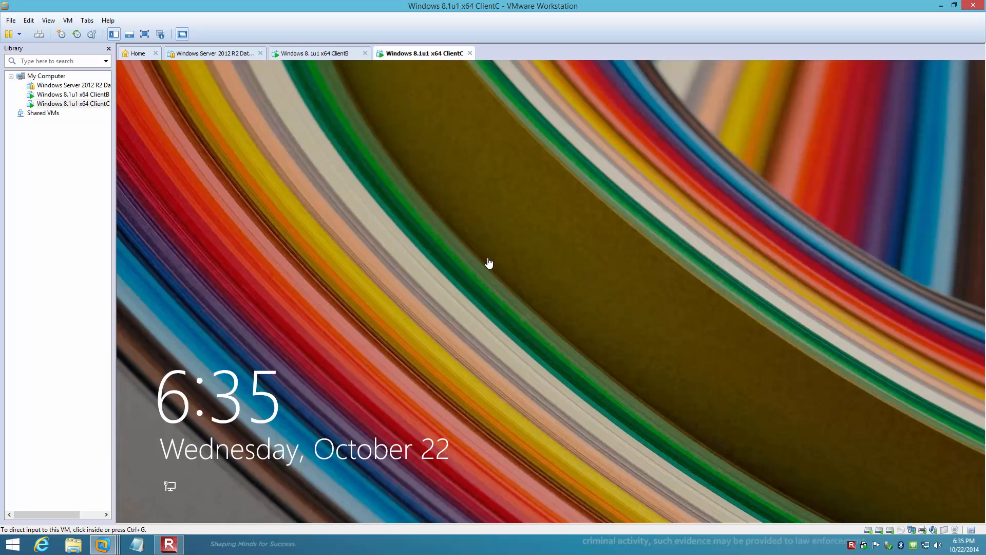
left_click_drag(318, 390, 303, 82)
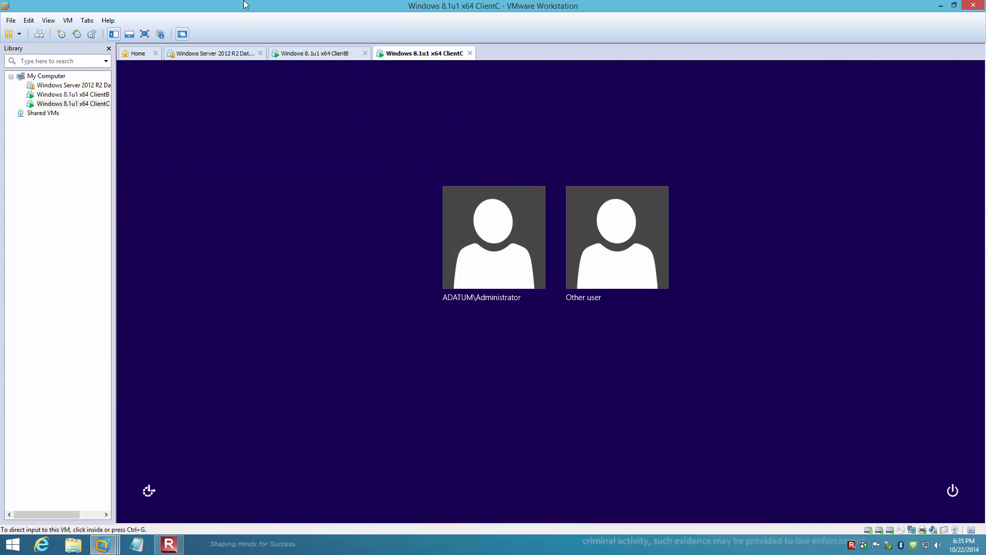
left_click(503, 248)
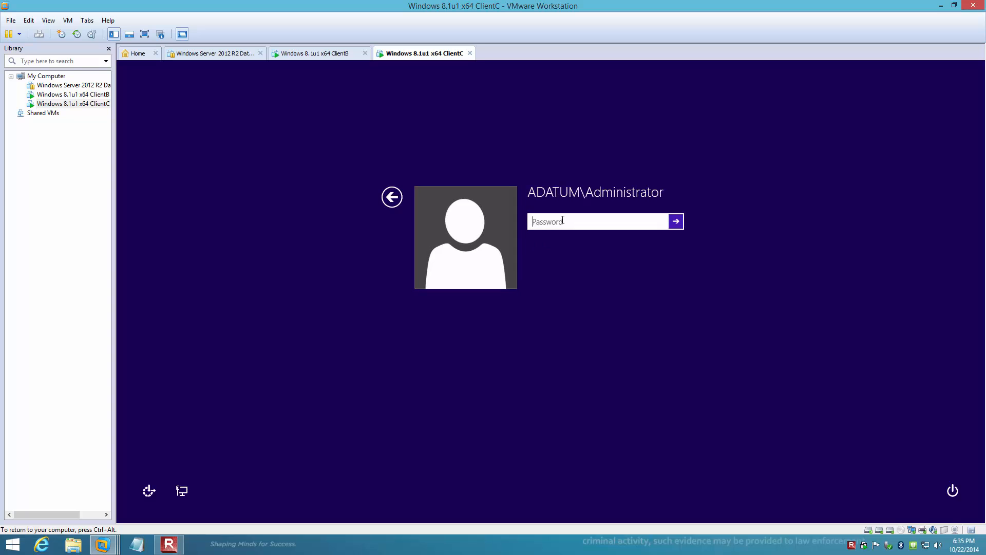
type("Pa$$w0rd")
key("Return")
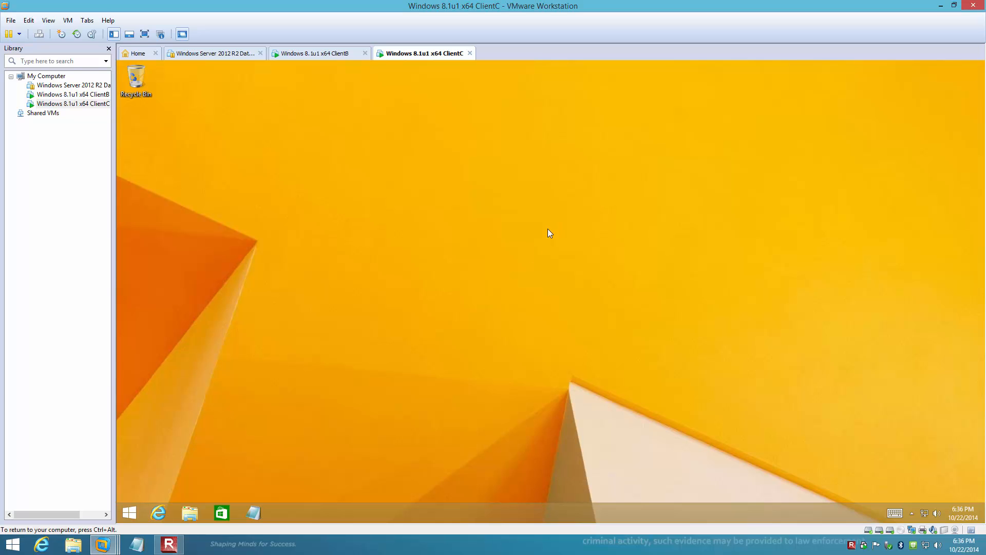
Search for Remote Desktop Connection on ClientC, launch it, and expand its full connection options
left_click(123, 516)
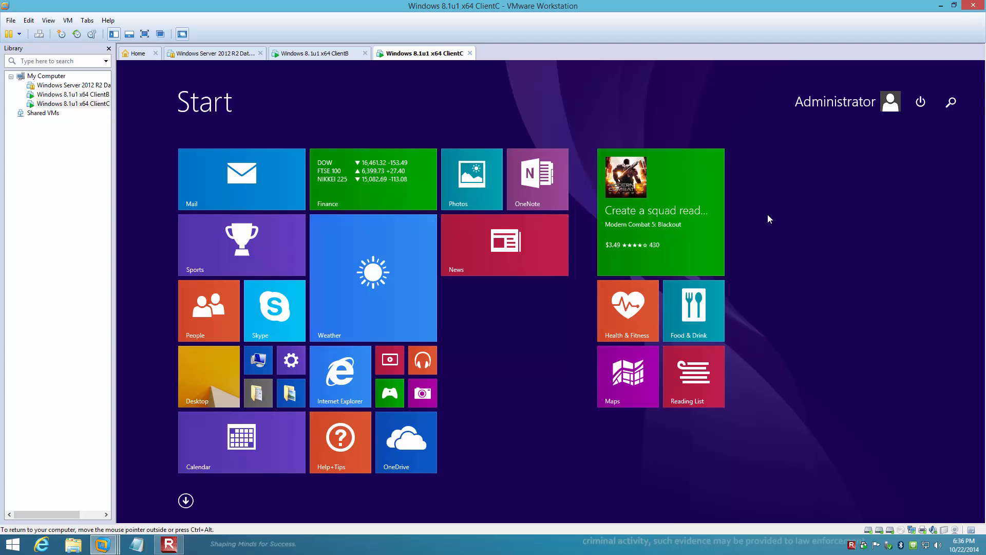
type("Remote Desktop Connection")
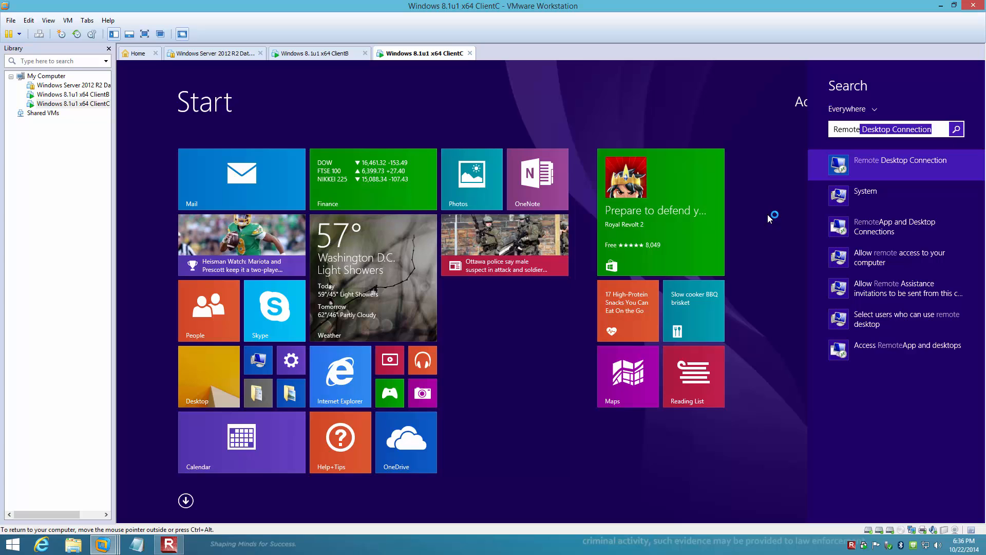
left_click(841, 168)
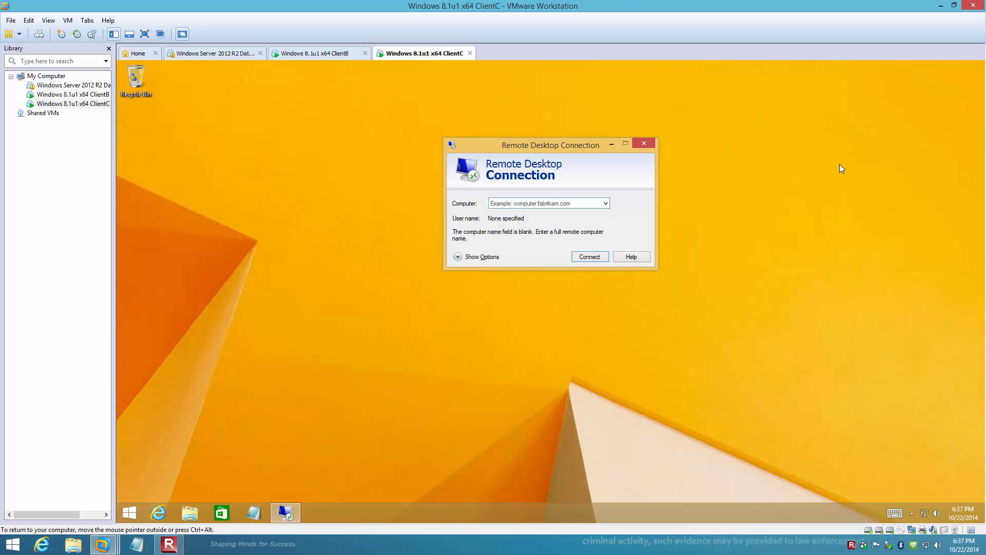
left_click(461, 257)
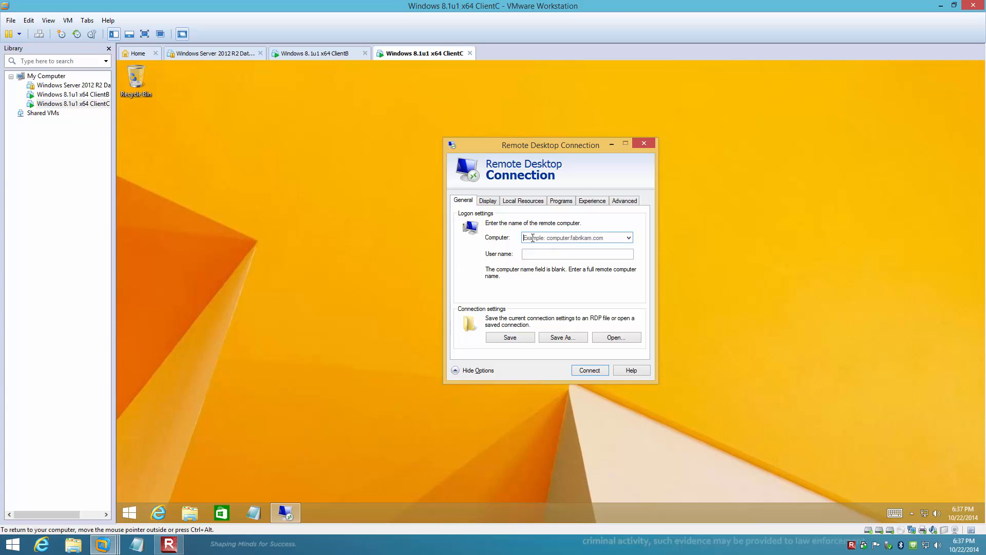
Enter clientb as the remote computer and ADATUM\Administrator as the user name in the logon settings
type("clientb")
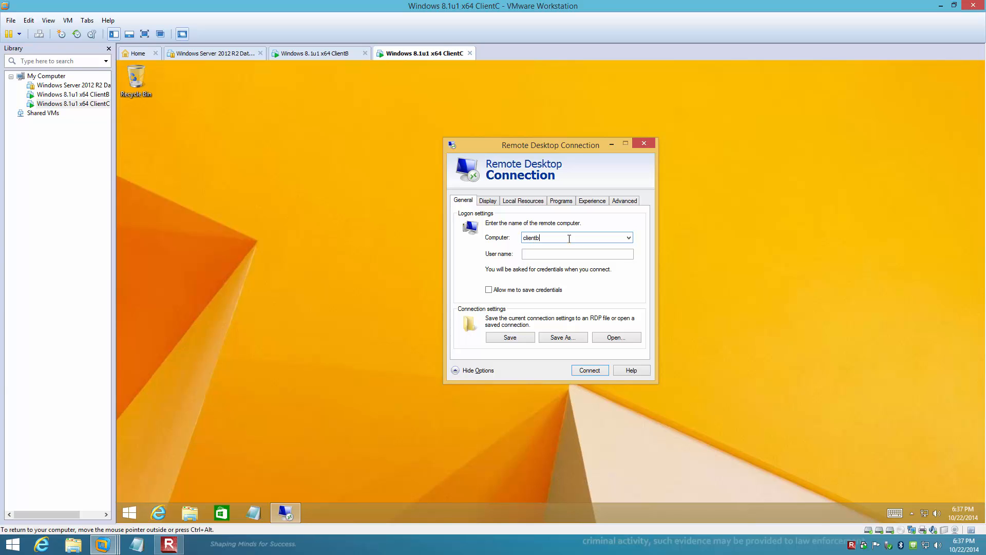
left_click(537, 255)
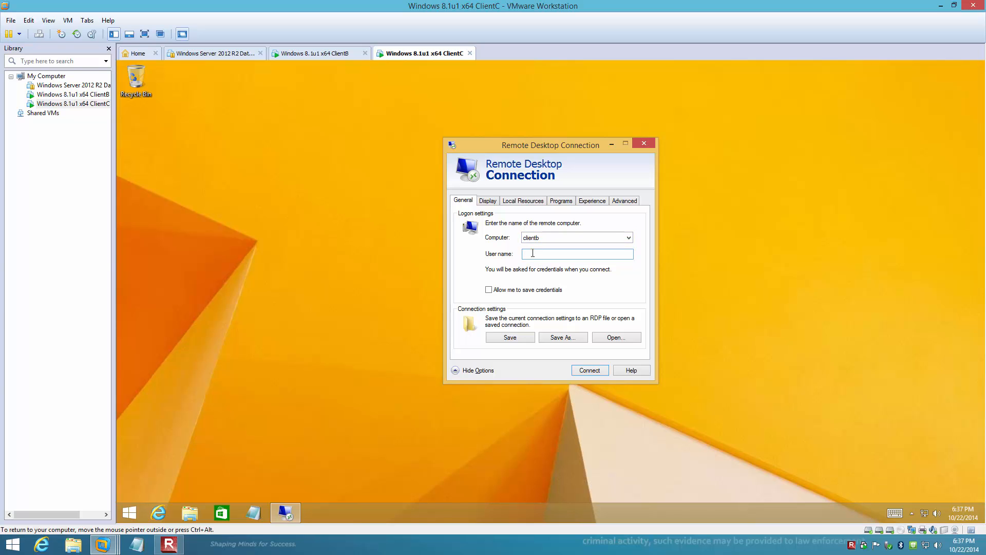
type("ADATUM\\Administrast")
Reduce the display size of the remote desktop session below full screen
left_click(492, 202)
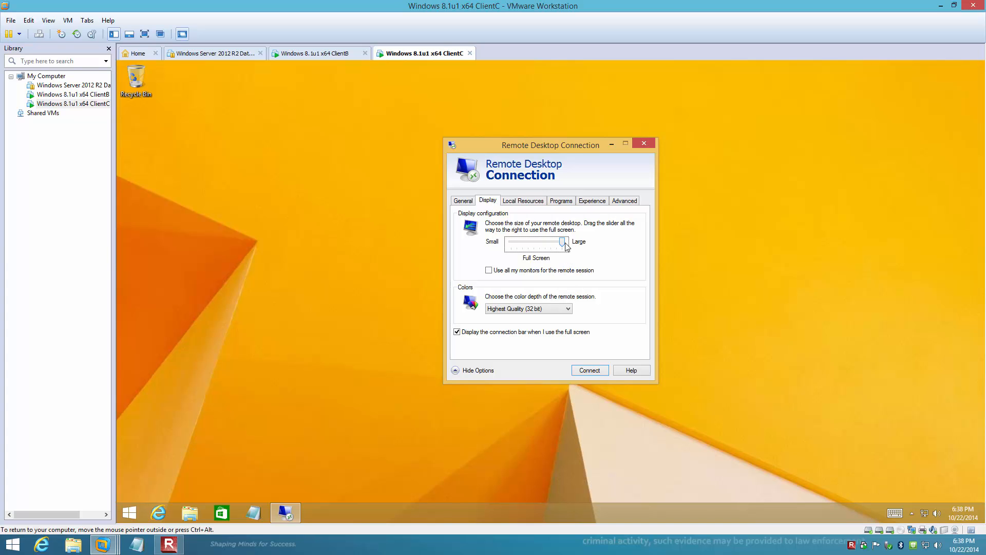
left_click_drag(566, 246, 520, 249)
Exclude printers from the local resources of the remote session and include the local drives
left_click(538, 204)
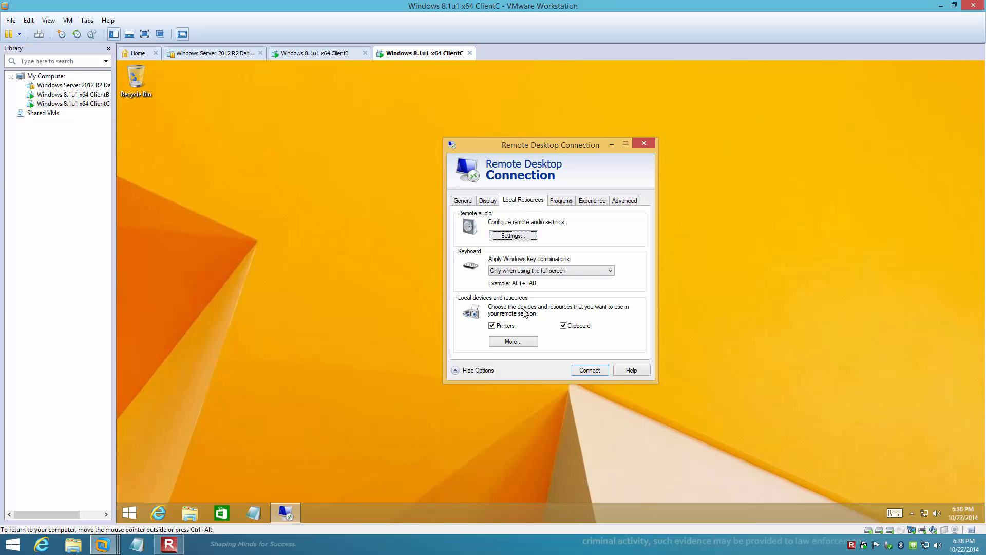
left_click(497, 327)
left_click(512, 342)
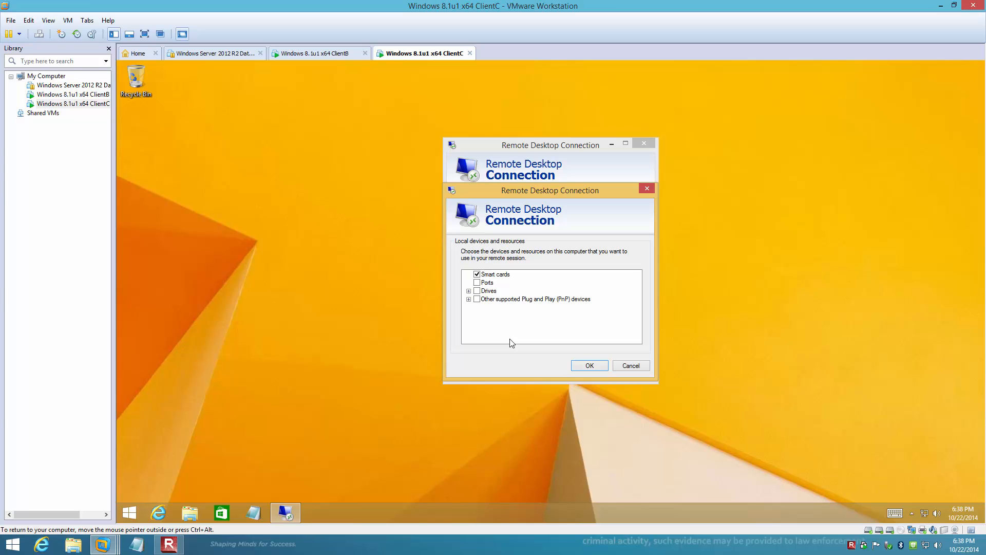
left_click(478, 291)
left_click(590, 366)
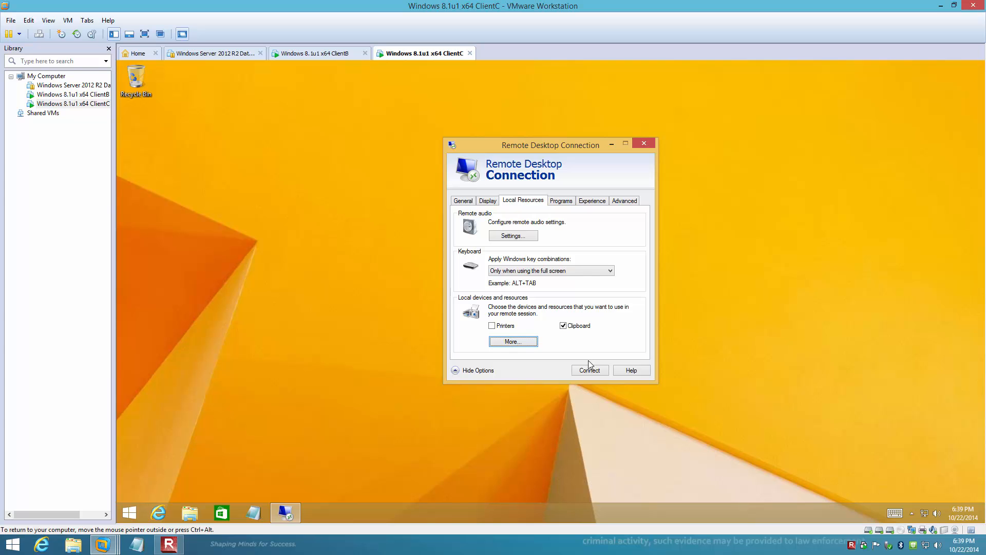
Set the connection speed used to optimize performance to LAN (10 Mbps or higher)
left_click(602, 202)
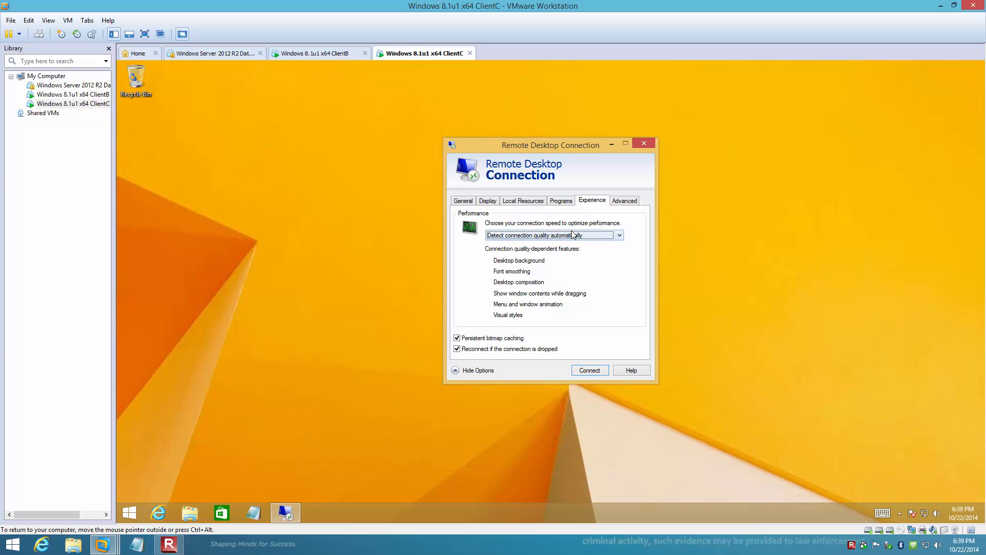
left_click(517, 237)
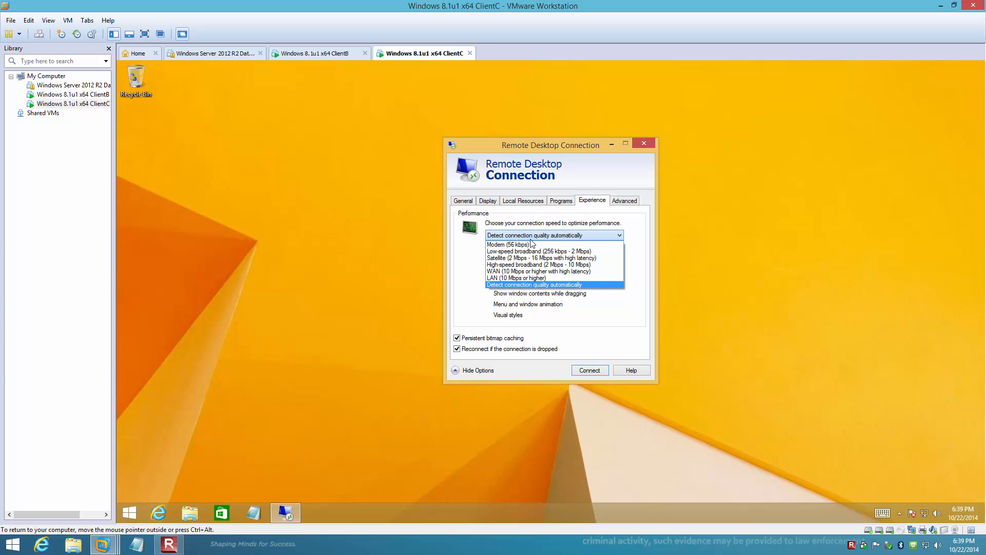
left_click(525, 278)
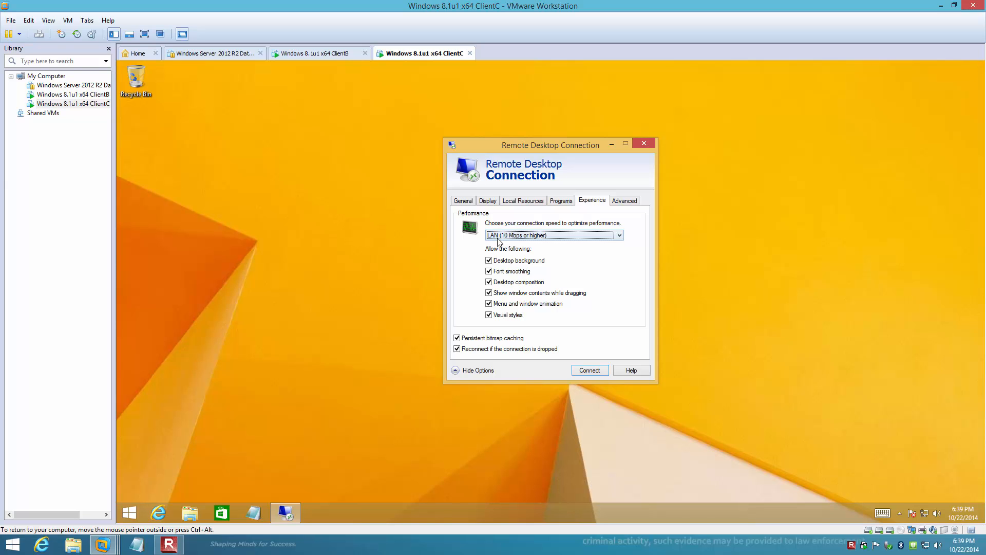
Start the remote connection to clientb and trust it, suppressing further trust prompts for this computer
left_click(587, 372)
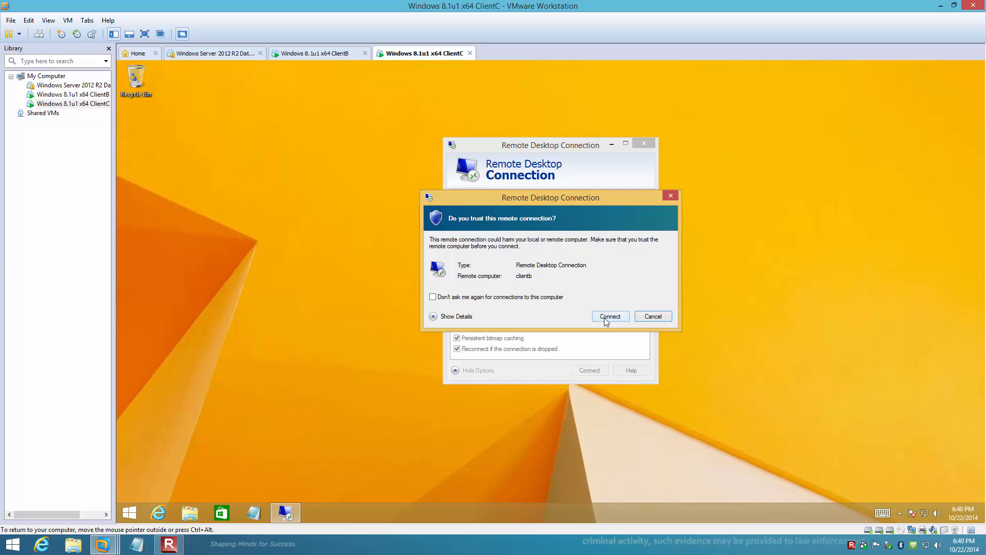
left_click(433, 298)
left_click(610, 317)
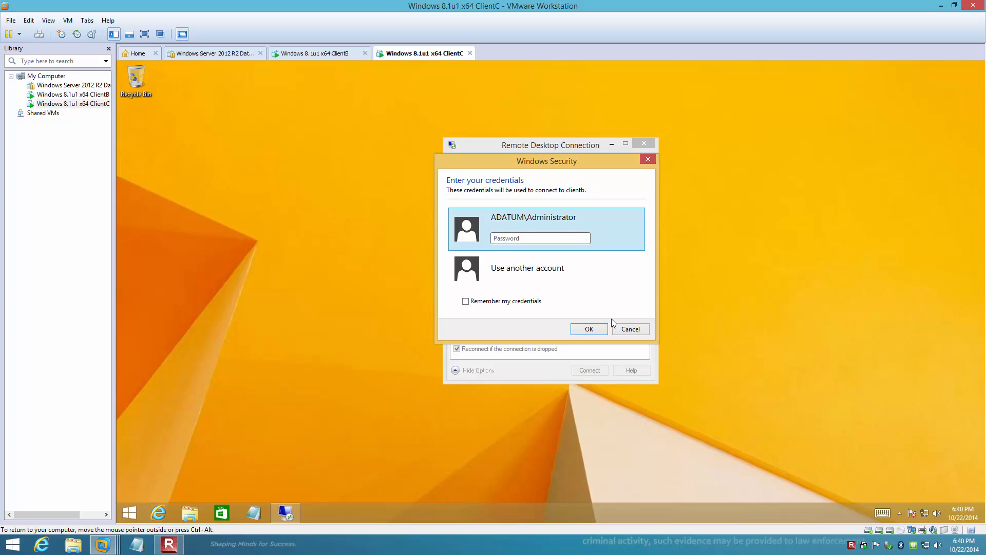
Enter the password for the ADATUM\Administrator account and connect despite the remote computer's certificate error
left_click(568, 236)
type("Pa$$w0rd")
key("Return")
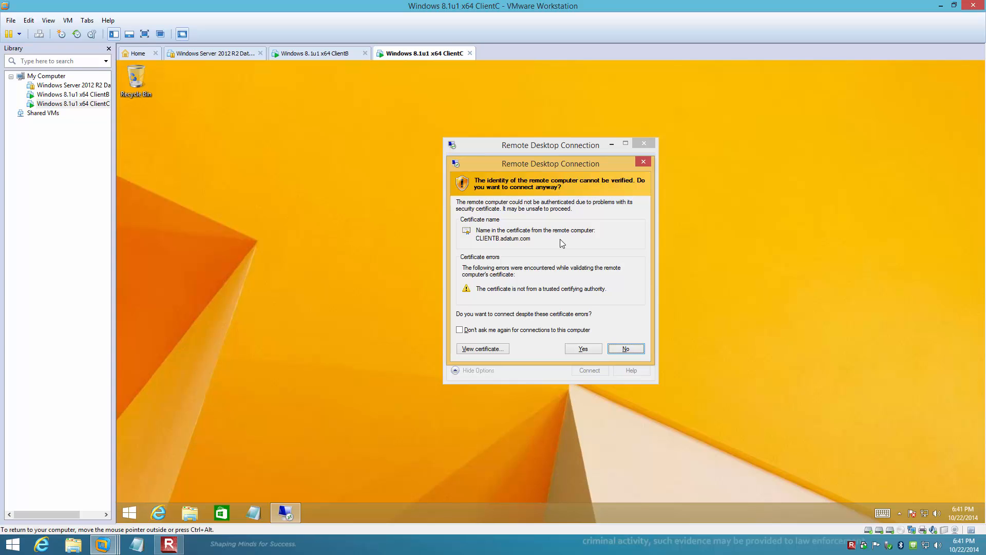
left_click(582, 349)
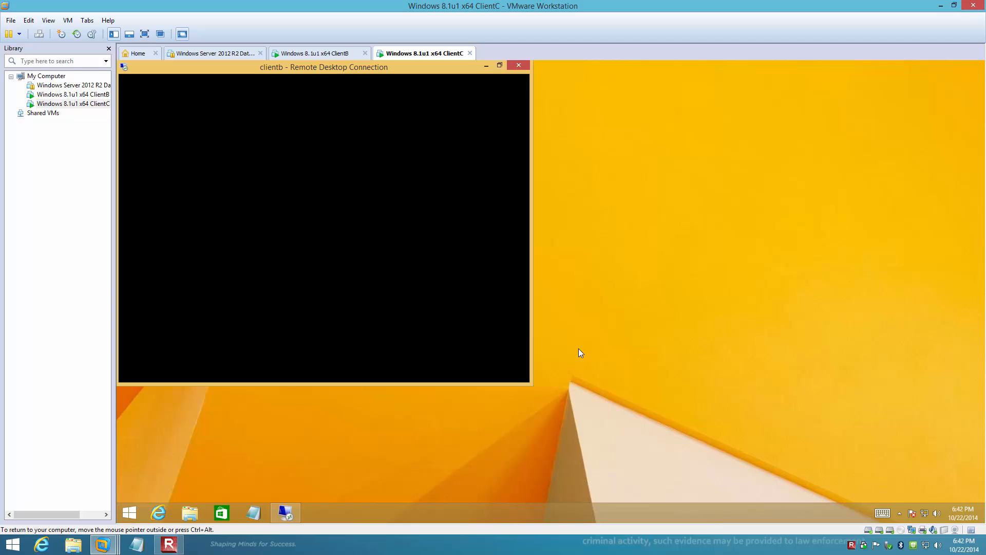
Search for Notepad inside the clientb remote session, open it, and move its window fully into view
key("ctrl+alt")
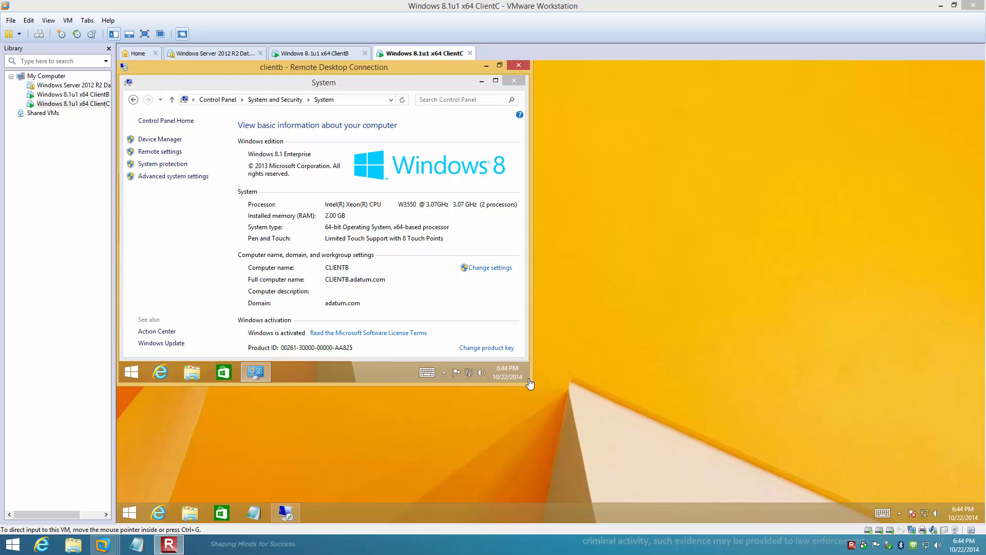
left_click(392, 69)
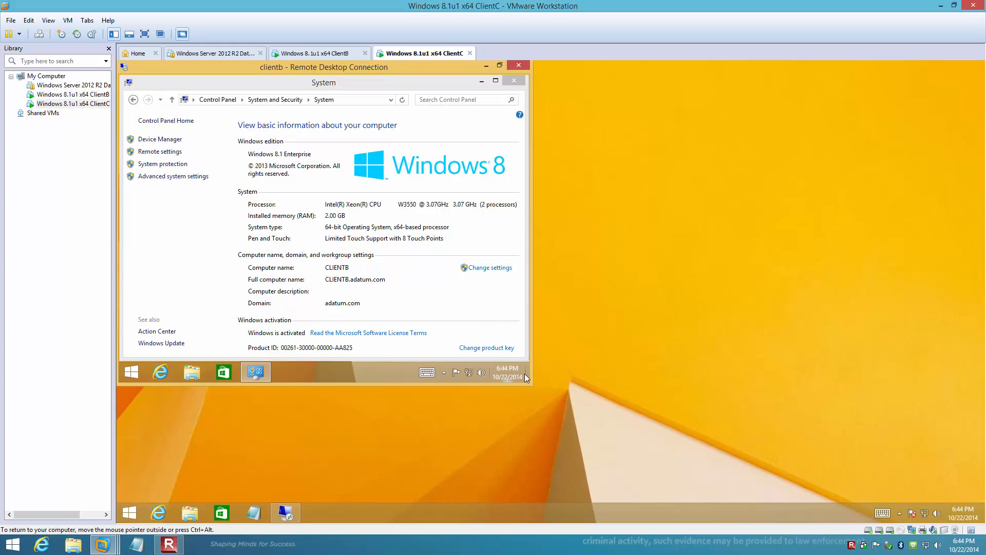
mouse_move(526, 357)
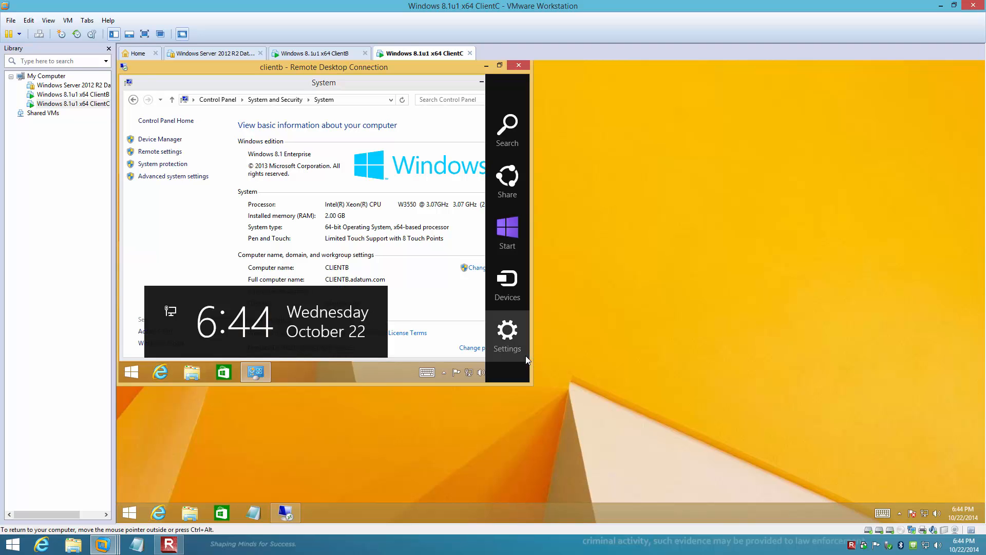
left_click(508, 130)
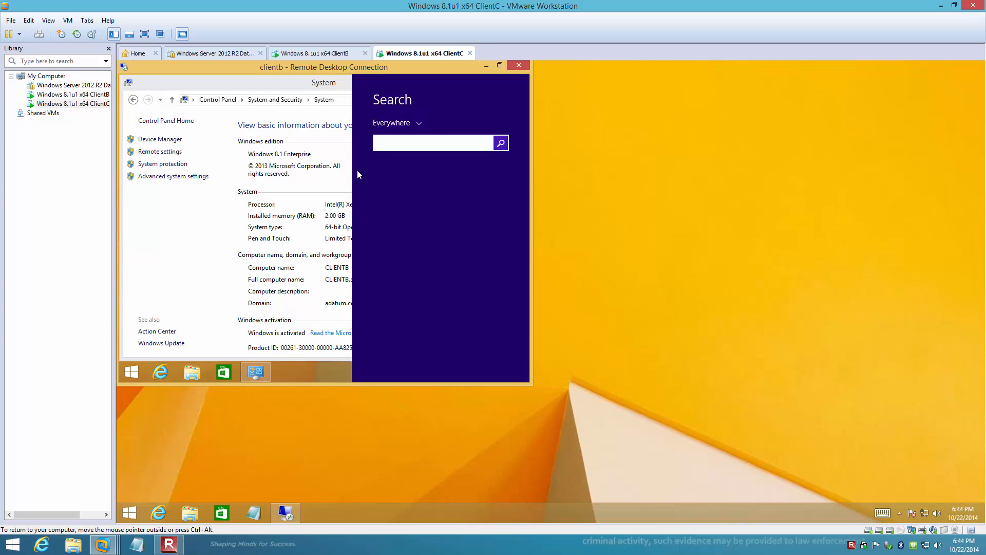
type("Notepad")
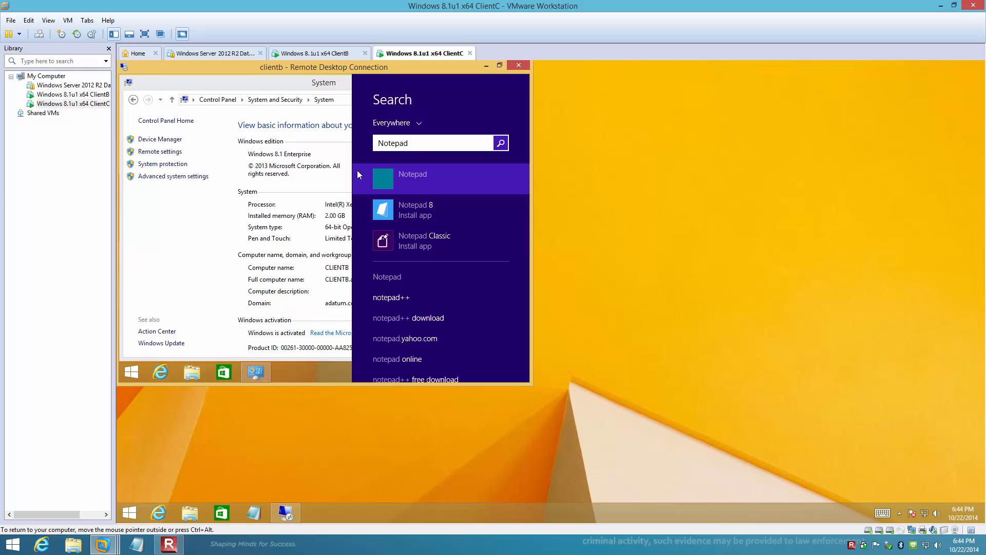
left_click(386, 179)
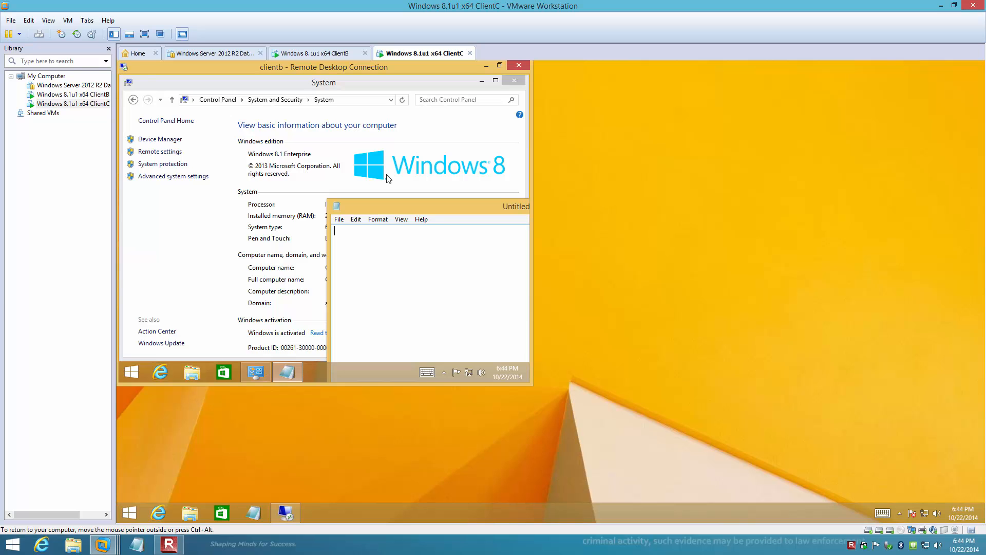
left_click_drag(396, 201, 221, 127)
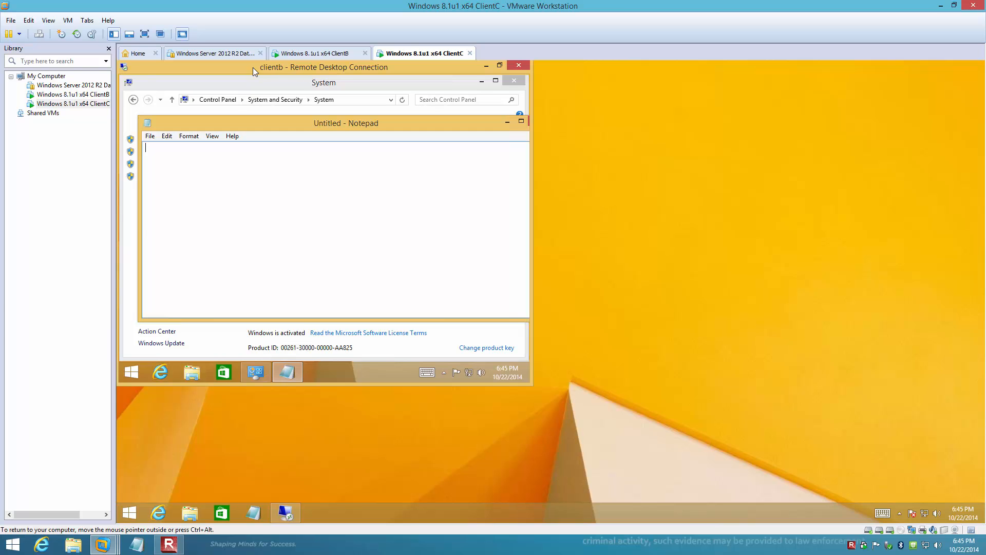
Examine the clientb drives and the redirected ClientC drives in Notepad's file-opening dialog, then cancel the dialog
left_click(149, 136)
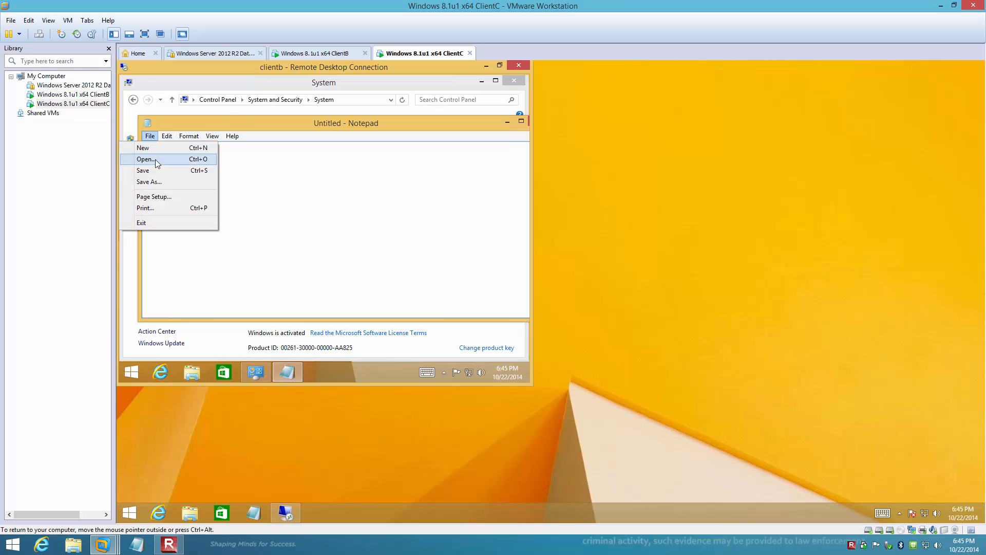
left_click(155, 159)
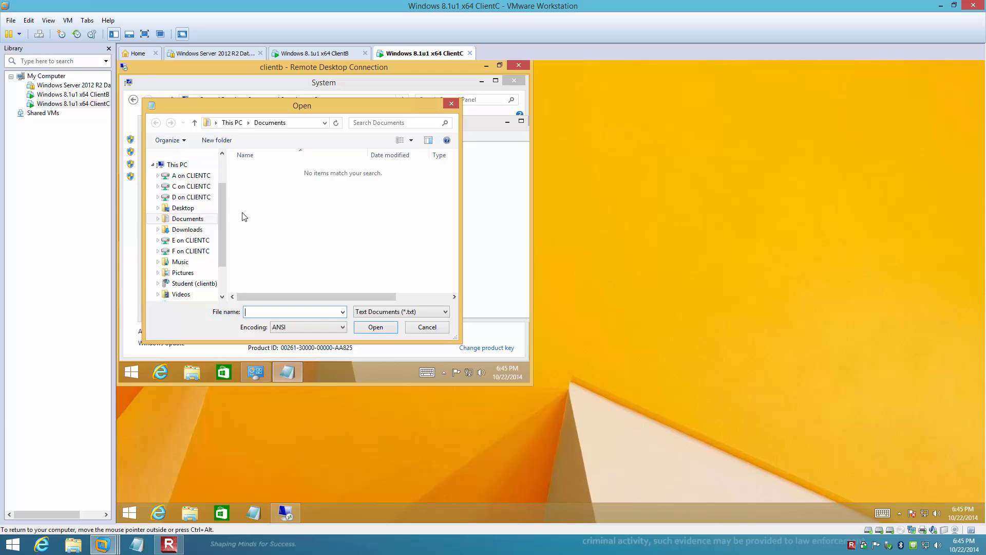
left_click_drag(222, 233, 220, 258)
left_click(186, 263)
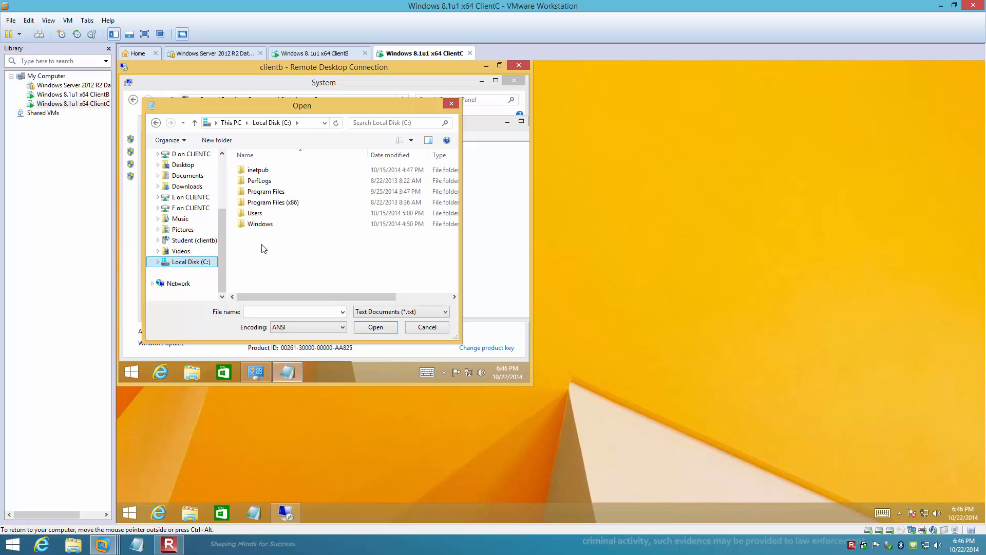
left_click(224, 199)
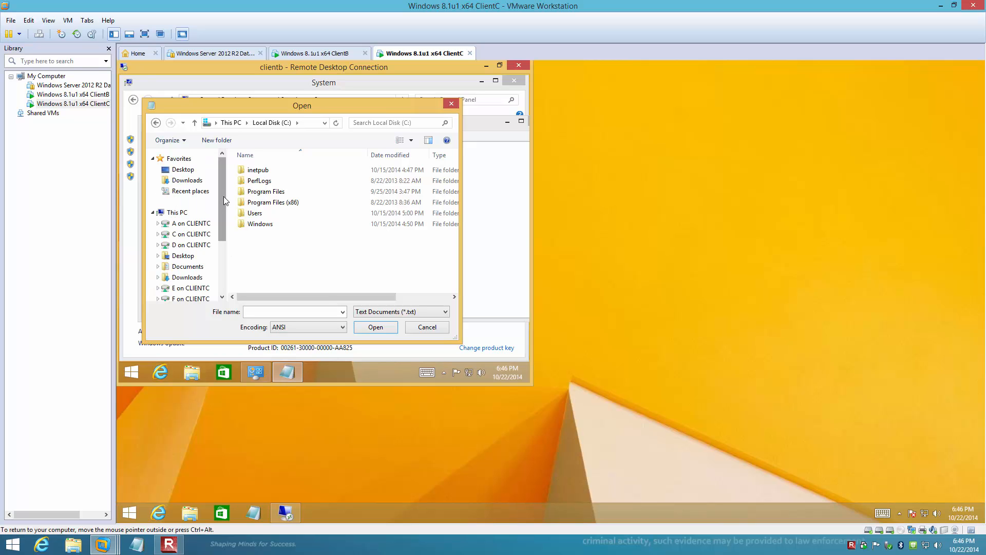
left_click(177, 214)
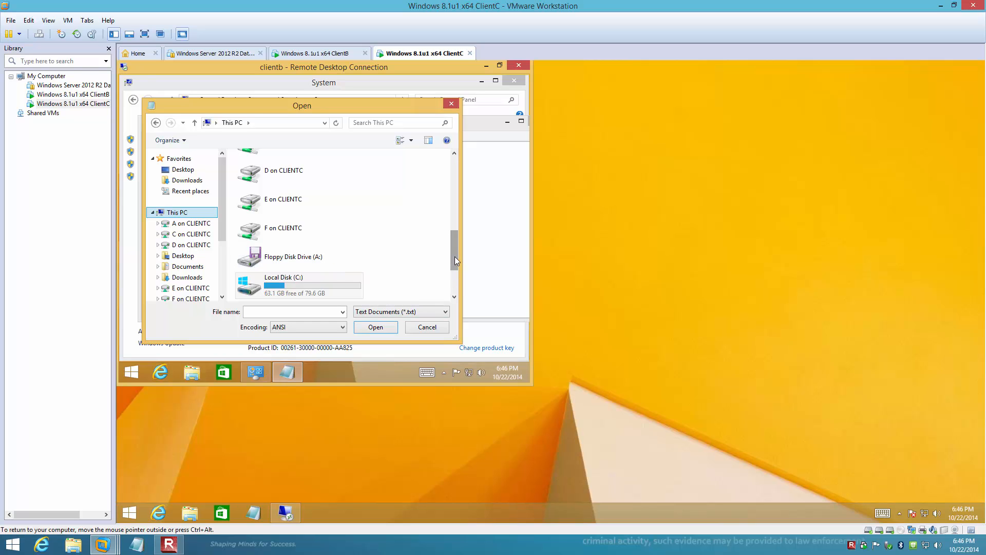
left_click(454, 288)
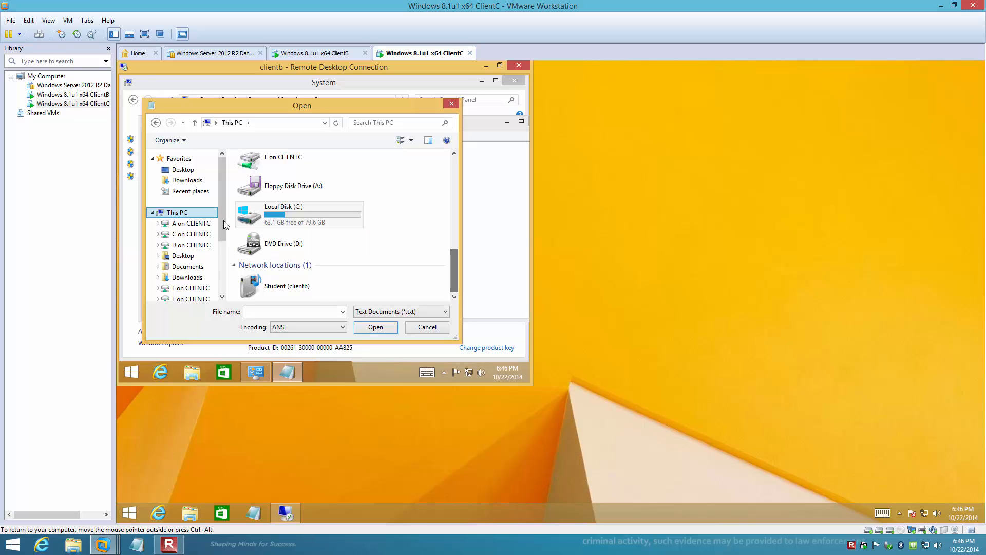
left_click_drag(222, 219, 223, 227)
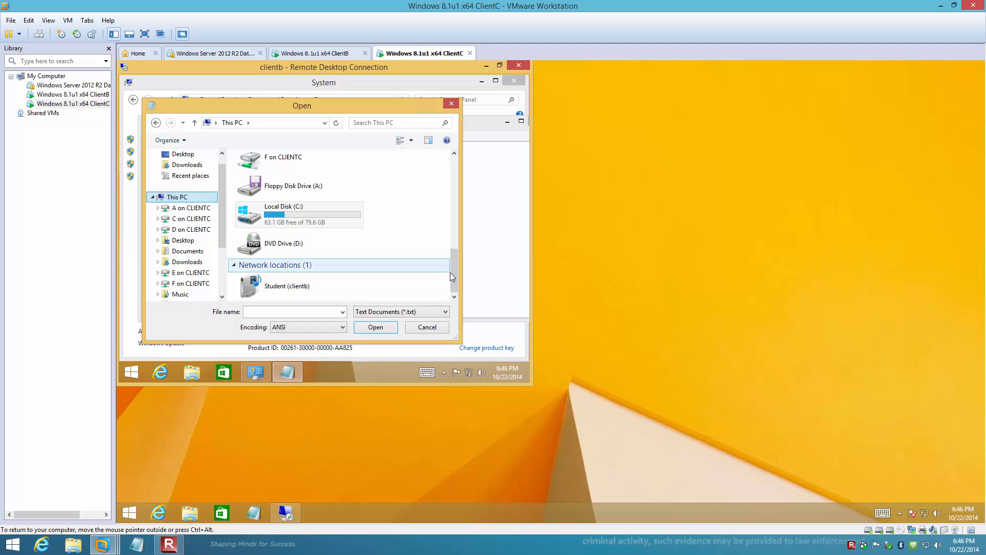
left_click_drag(455, 272, 459, 238)
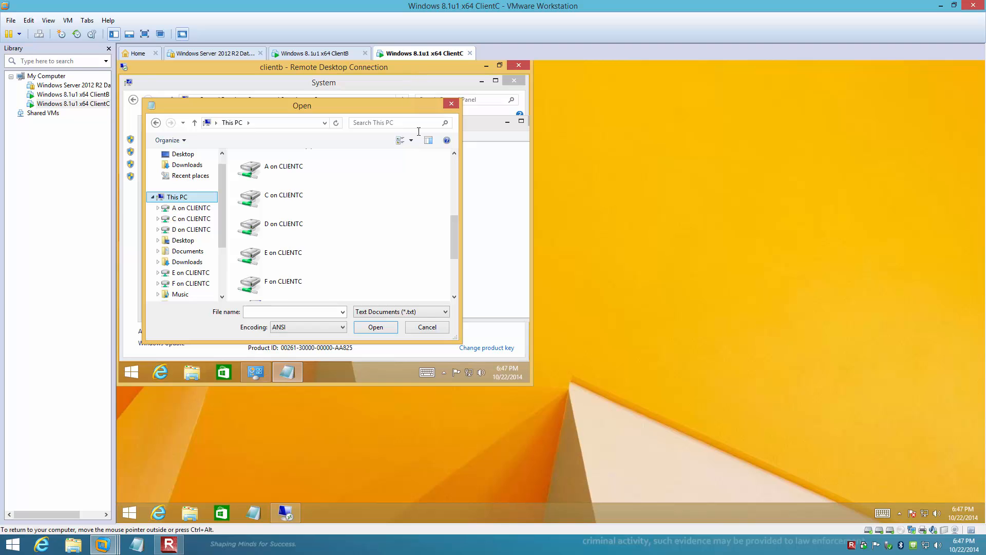
left_click(428, 332)
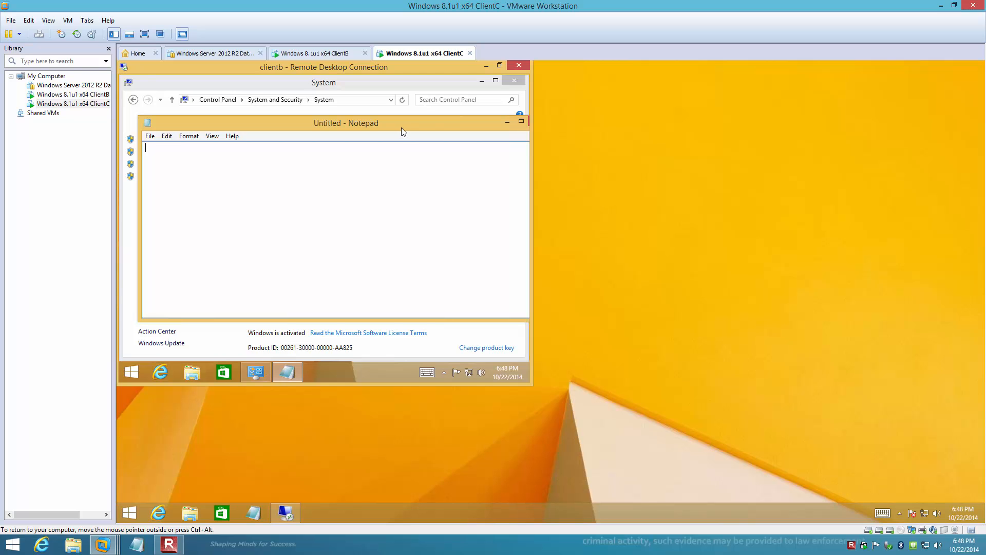
Close Notepad in the remote session and disconnect from clientb
left_click_drag(429, 124, 414, 124)
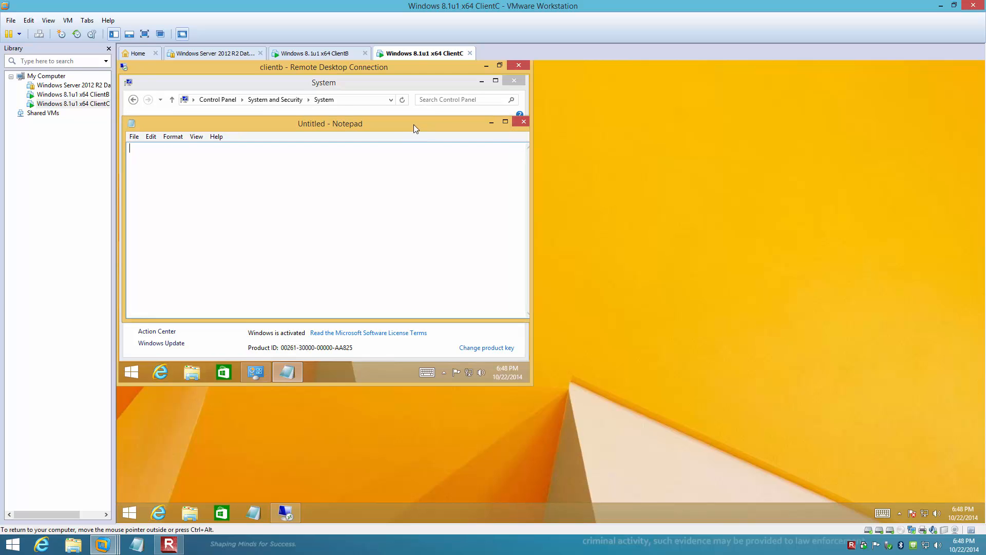
left_click(521, 123)
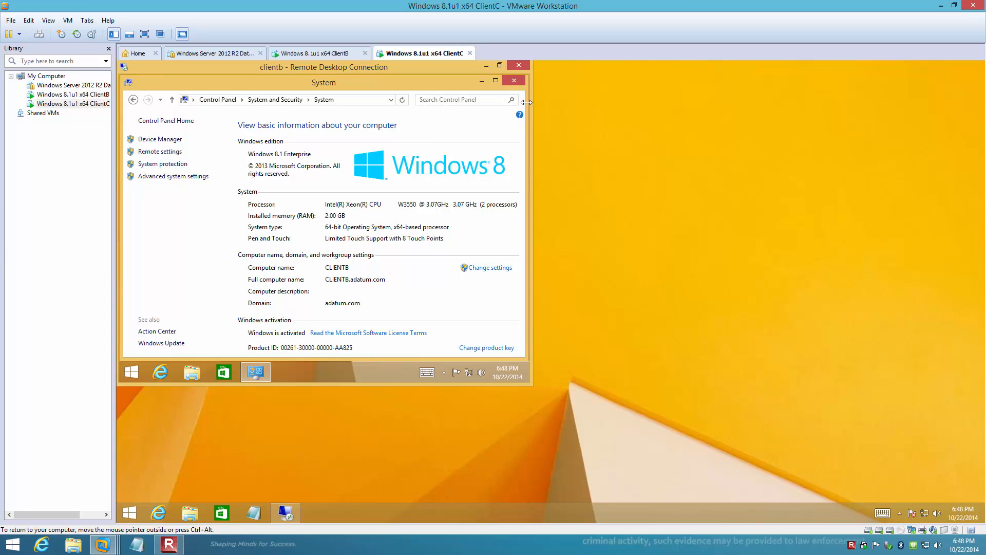
left_click(517, 66)
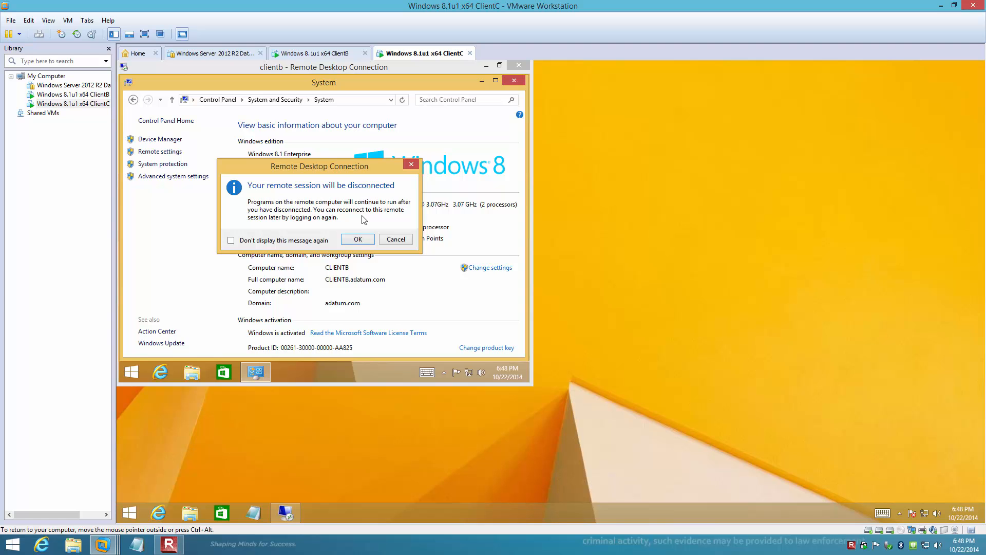
left_click(354, 239)
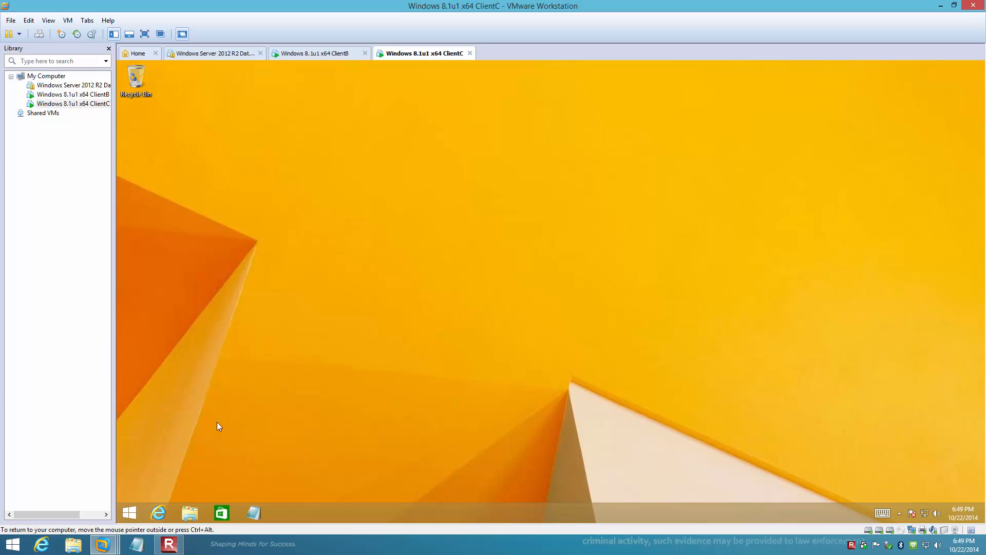
Open the Remote Assistance page on ClientC from the Action Center's Troubleshooting options in Control Panel
right_click(136, 514)
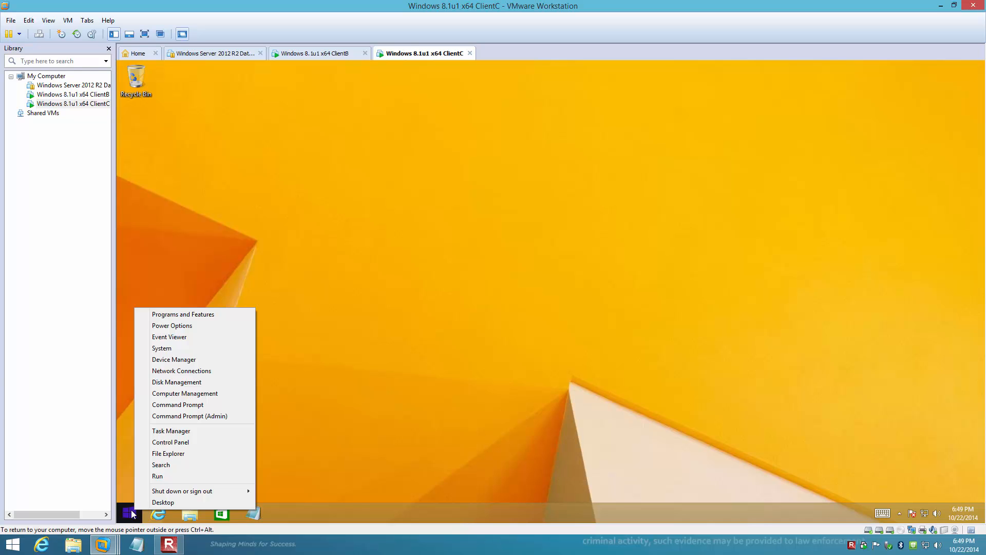
left_click(171, 442)
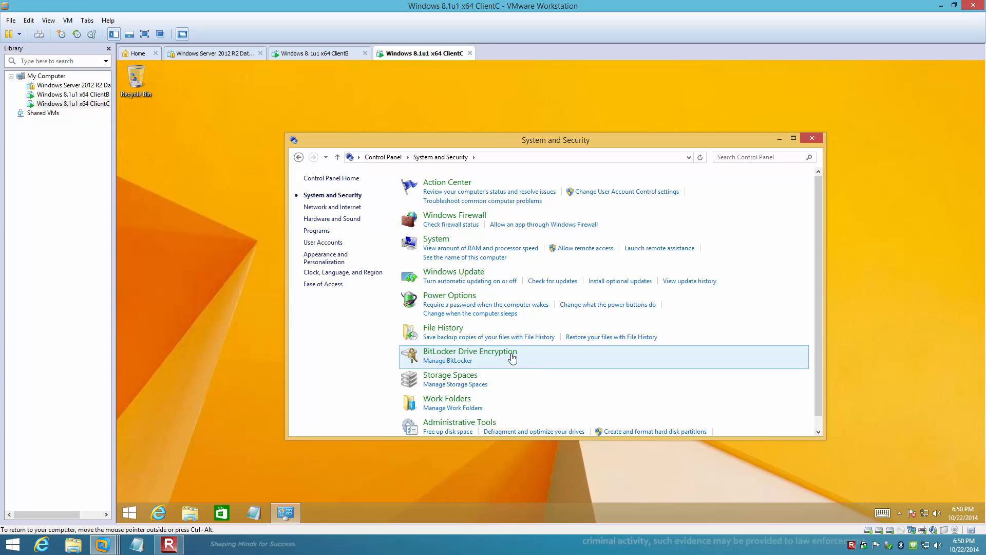
left_click(445, 187)
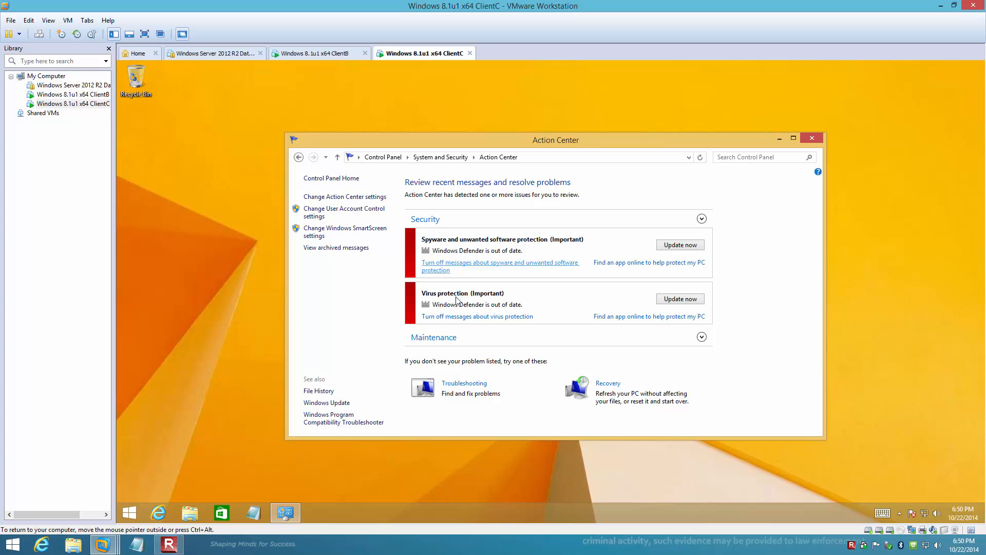
left_click(462, 384)
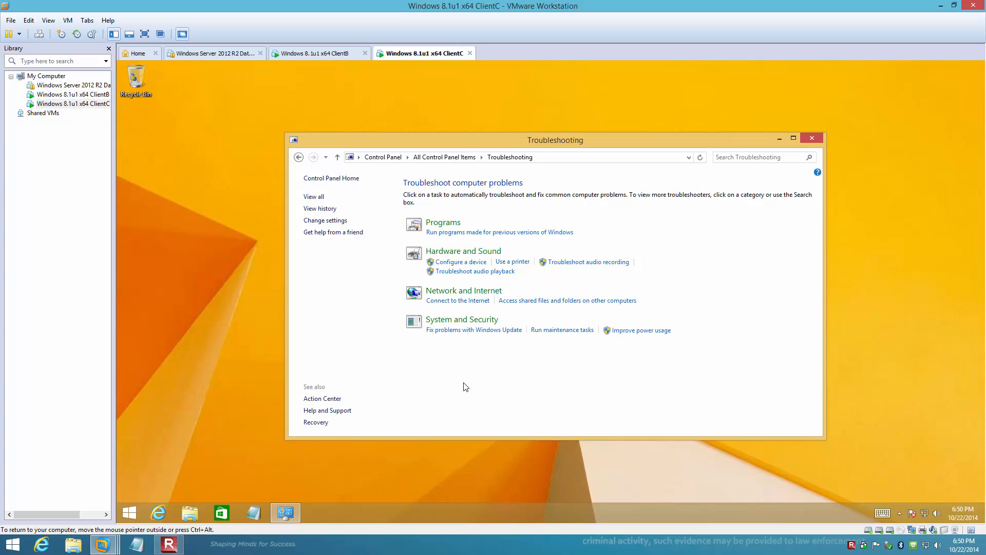
left_click(324, 233)
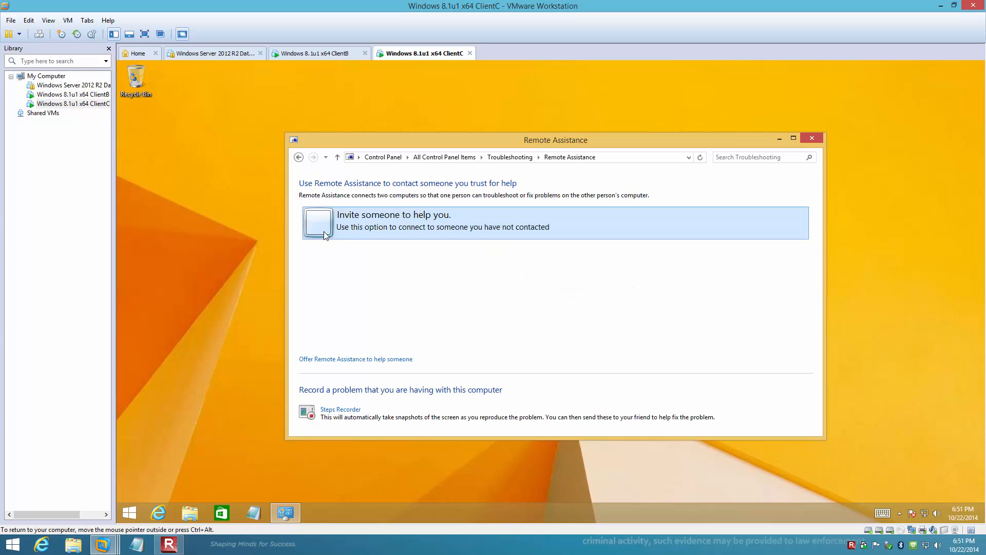
Create a Remote Assistance invitation as a file and choose \\servera\downloads as its save location
left_click(399, 235)
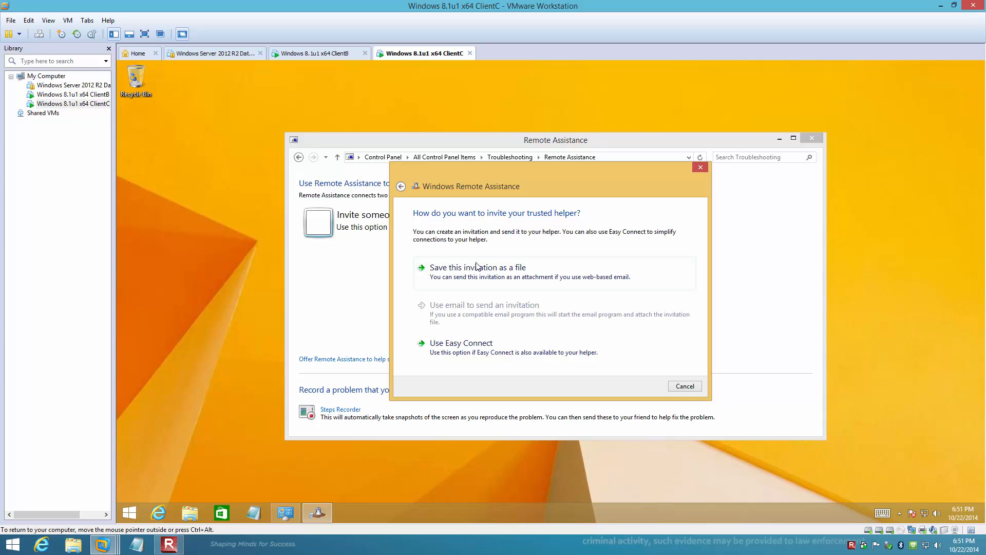
left_click(540, 272)
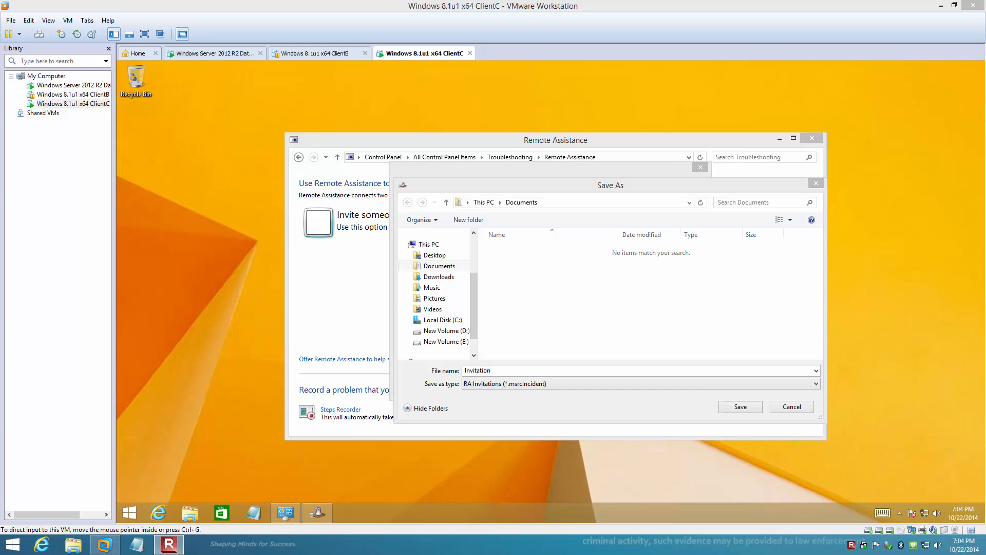
left_click(555, 203)
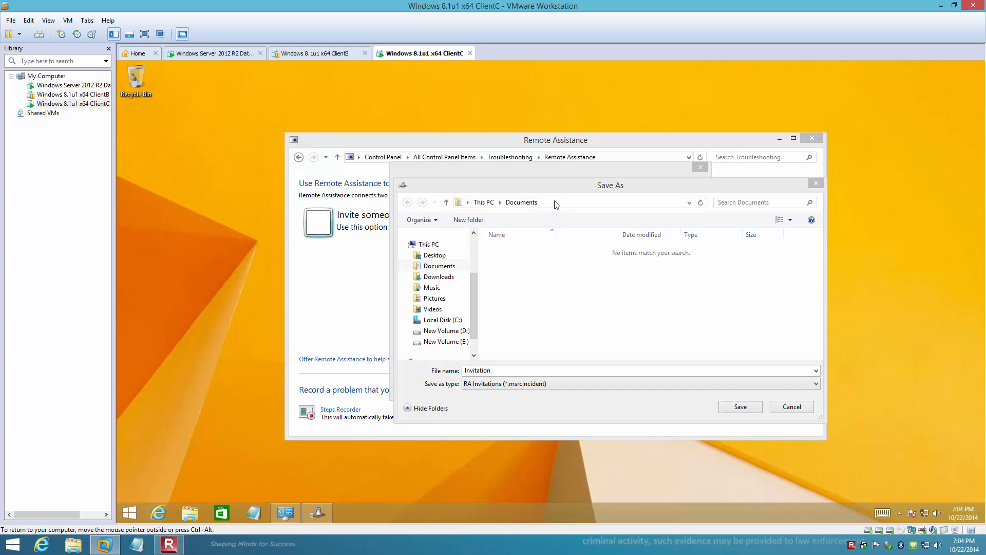
left_click(557, 203)
type("\\\\server")
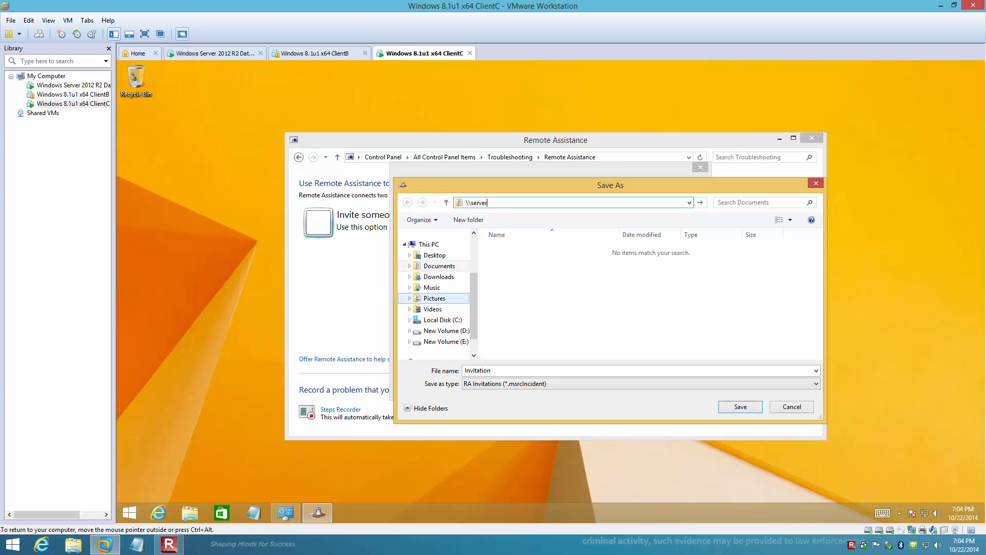
type("a\\")
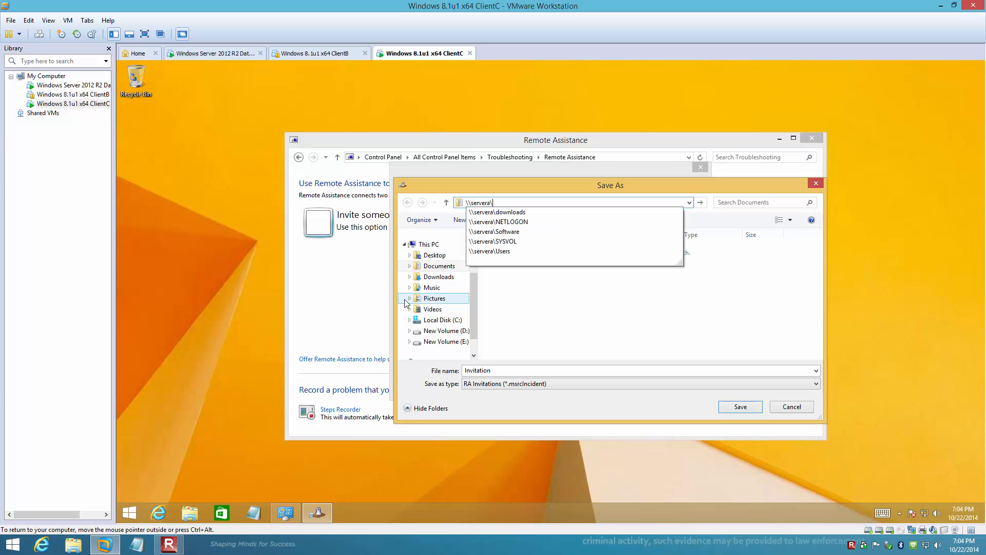
key("Down")
key("Return")
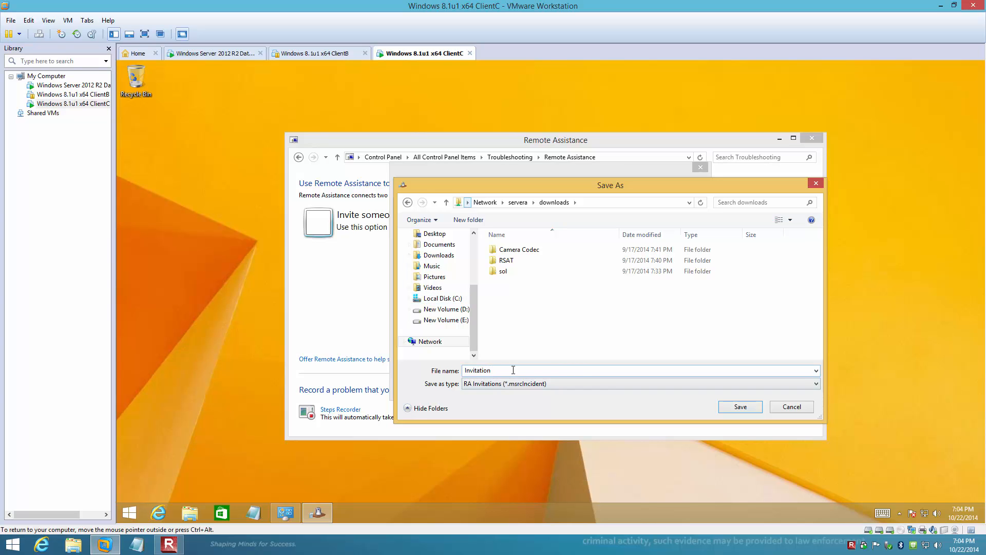
Save the Remote Assistance invitation in the servera downloads share under the file name Invitation
left_click(738, 407)
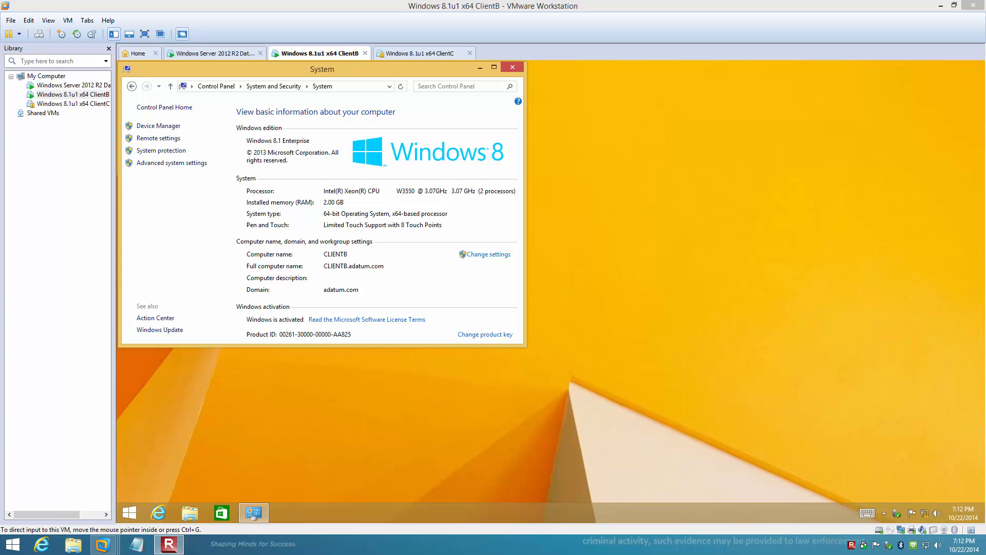
Switch to the ClientB virtual machine and open the downloads share on \\servera in File Explorer
left_click(328, 55)
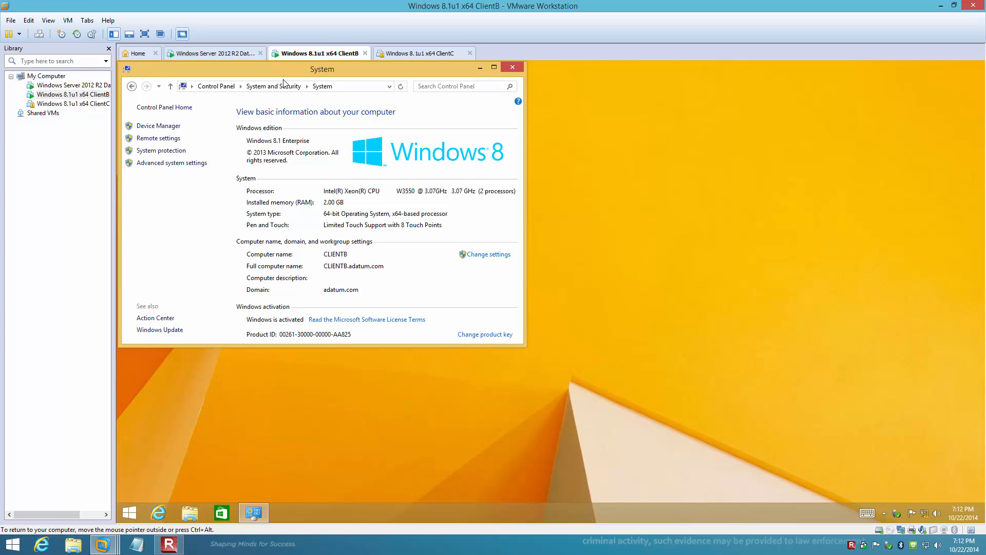
left_click(192, 510)
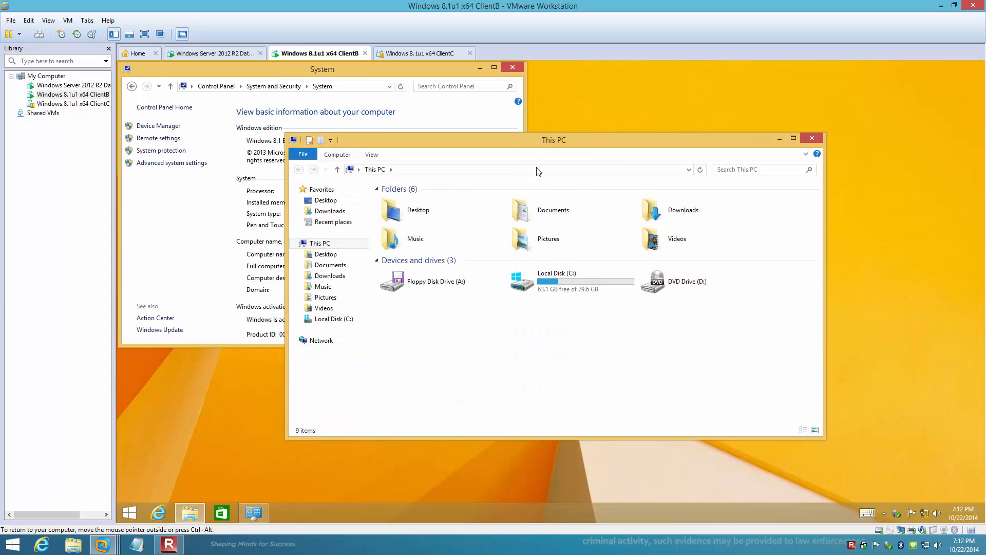
left_click(536, 167)
type("\\servera\\")
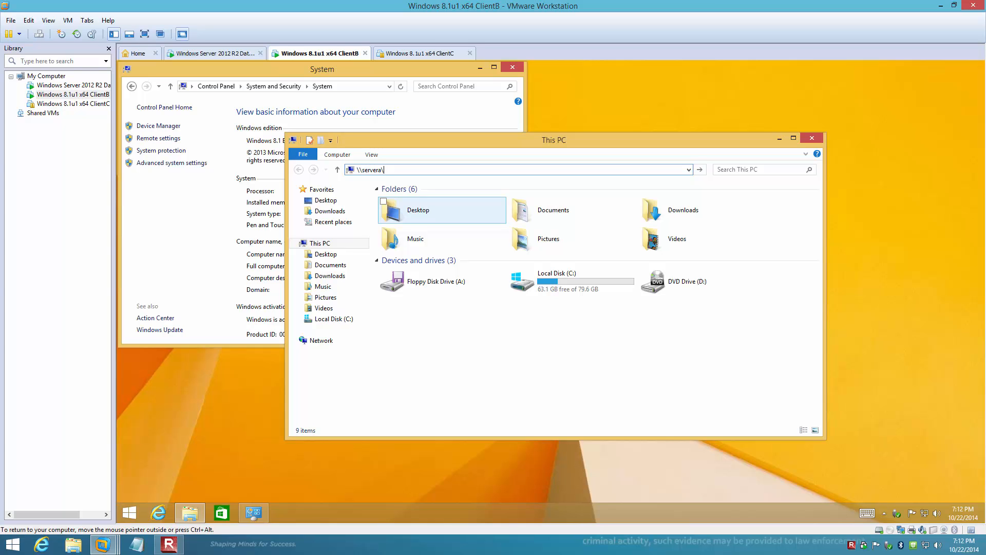
key("Return")
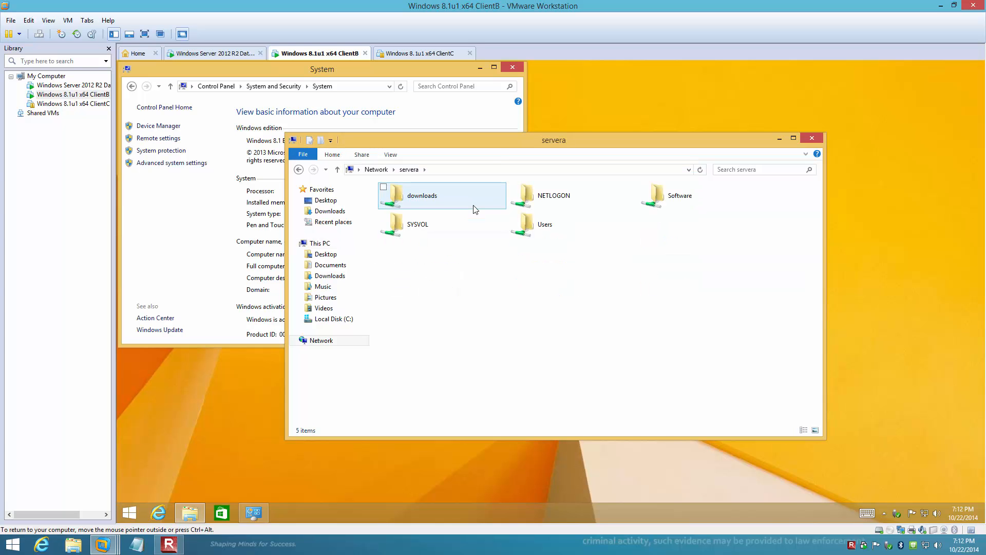
left_click(447, 197)
double_click(446, 196)
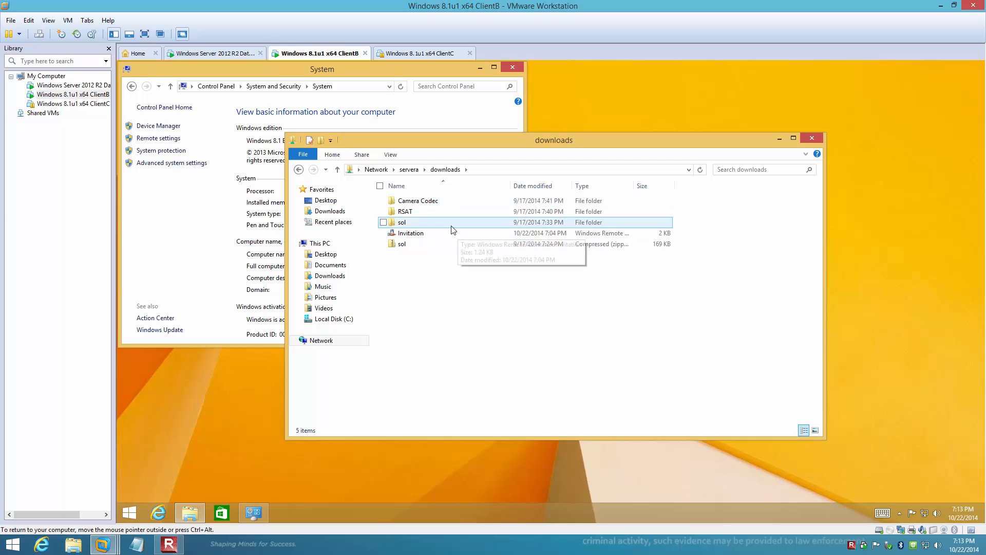
Copy the Invitation file from the downloads share to ClientB's desktop and place its icon clear of the System window
left_click_drag(415, 238, 250, 384)
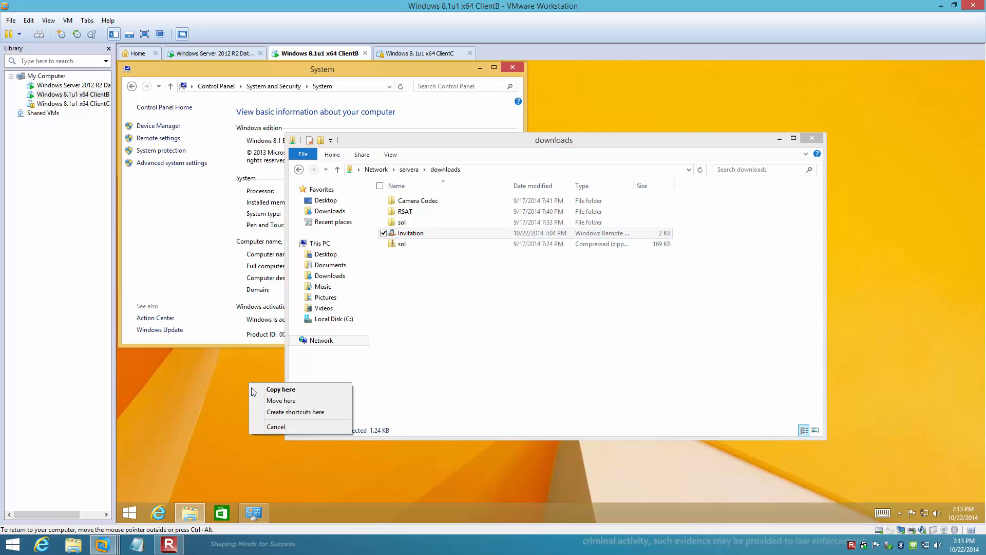
left_click(270, 390)
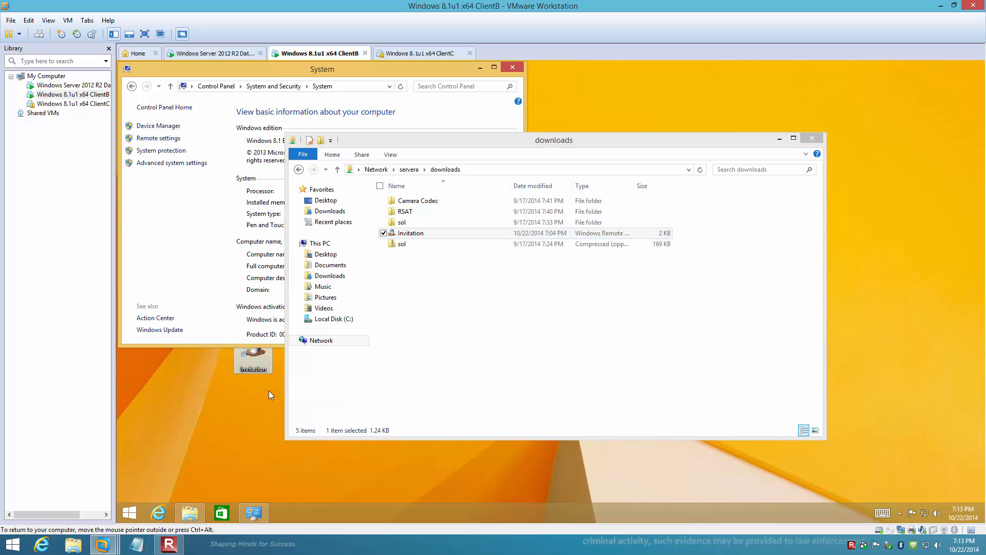
left_click_drag(252, 380, 254, 407)
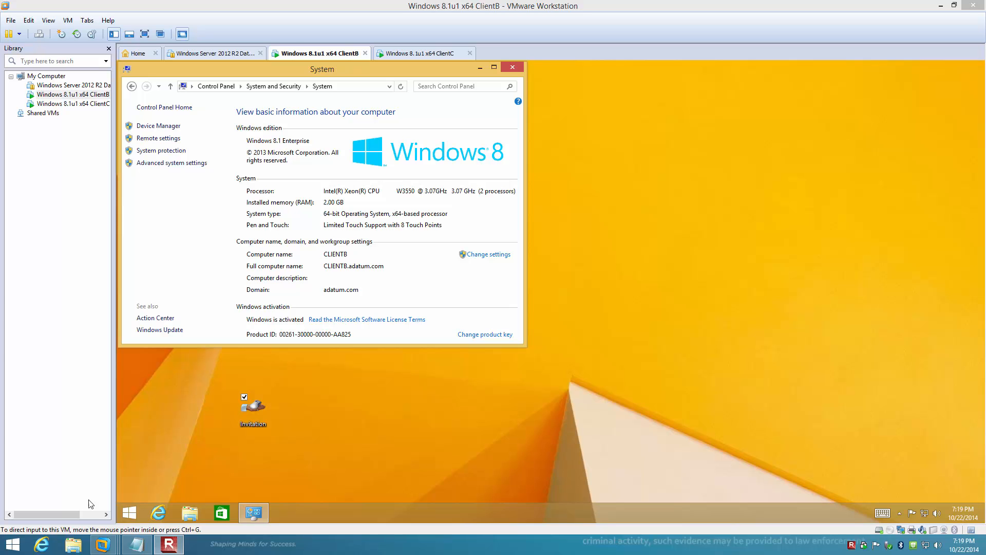
Open the Invitation file on ClientB's desktop and submit the Remote Assistance connection password
left_click(253, 416)
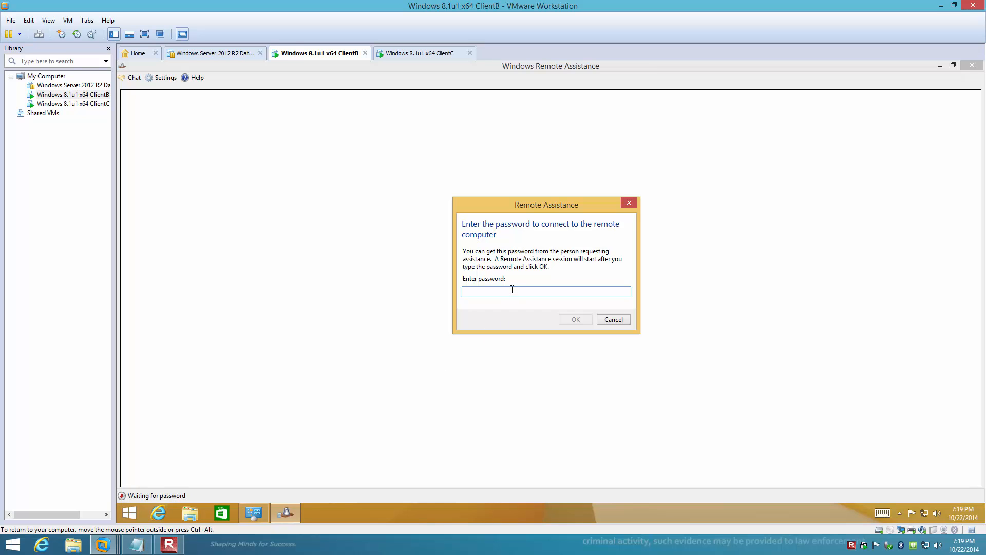
key("ctrl+v")
left_click(576, 320)
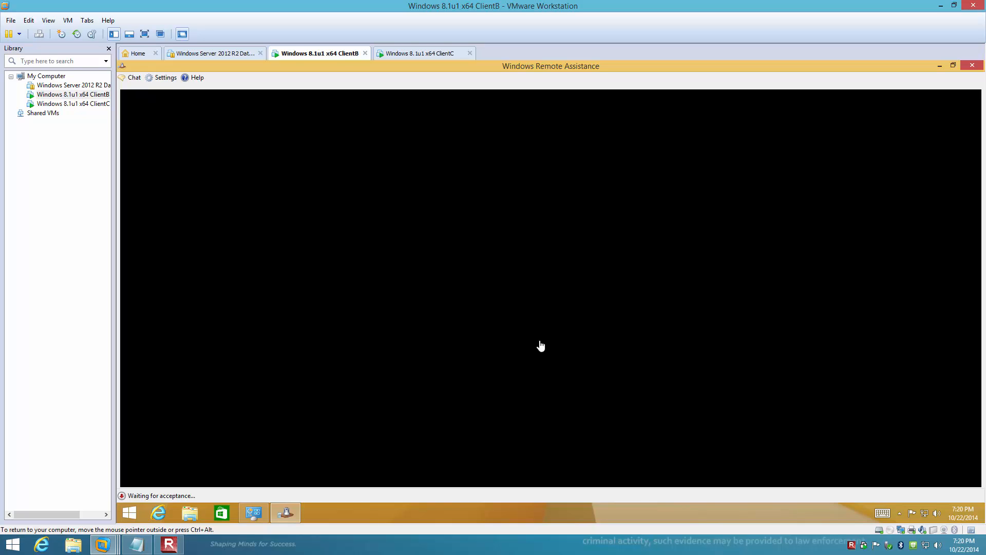
Allow the helper's Remote Assistance connection on ClientC and return to ClientB's view of the shared desktop
left_click(412, 55)
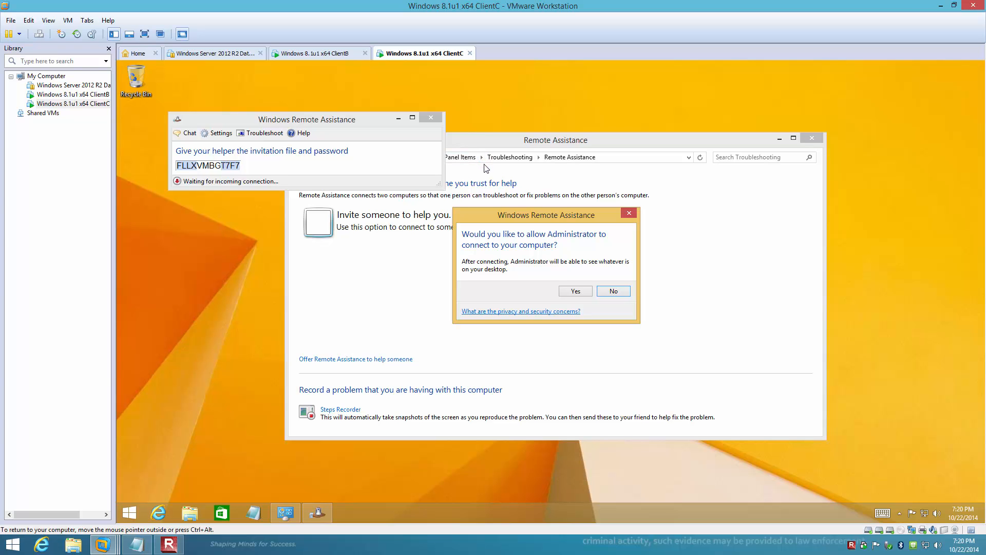
left_click(575, 291)
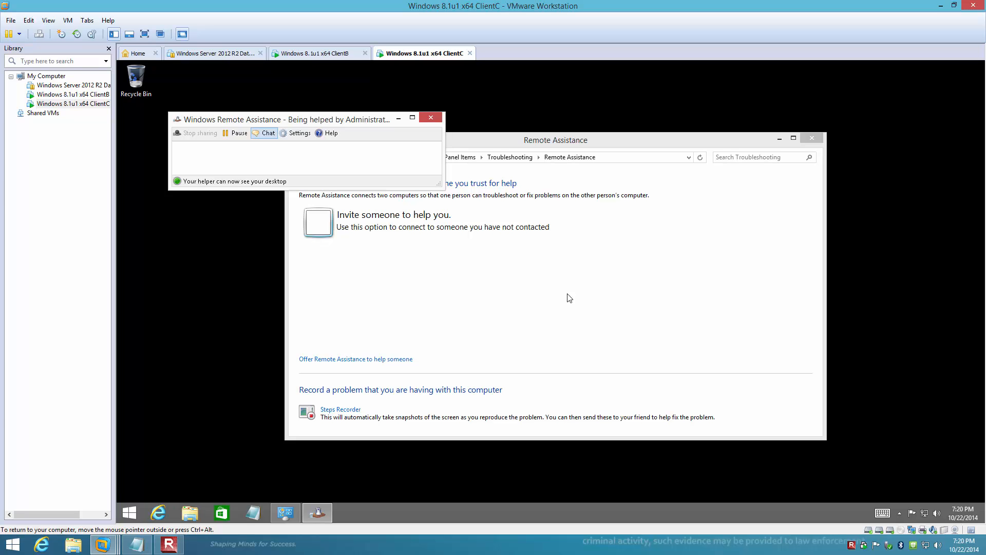
left_click(314, 54)
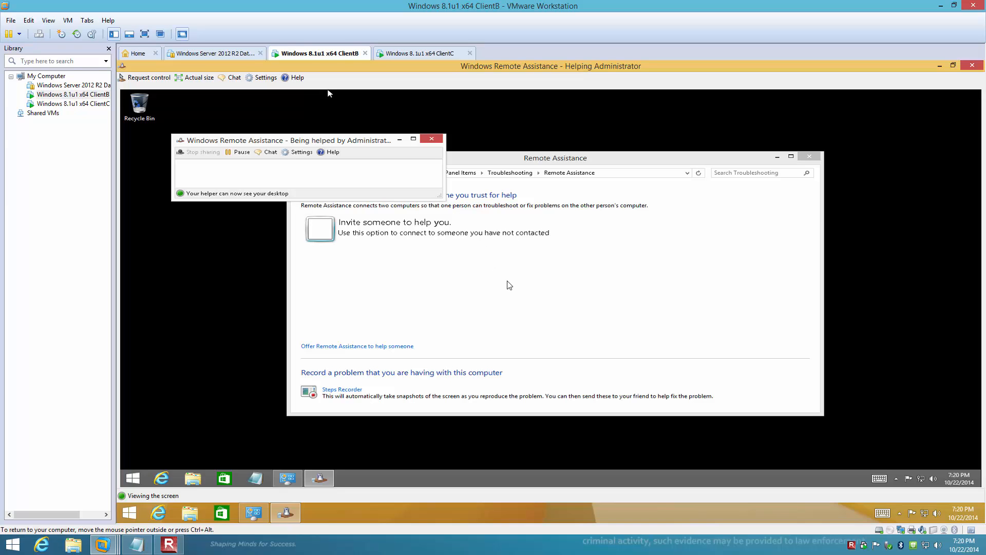
key("ctrl+alt")
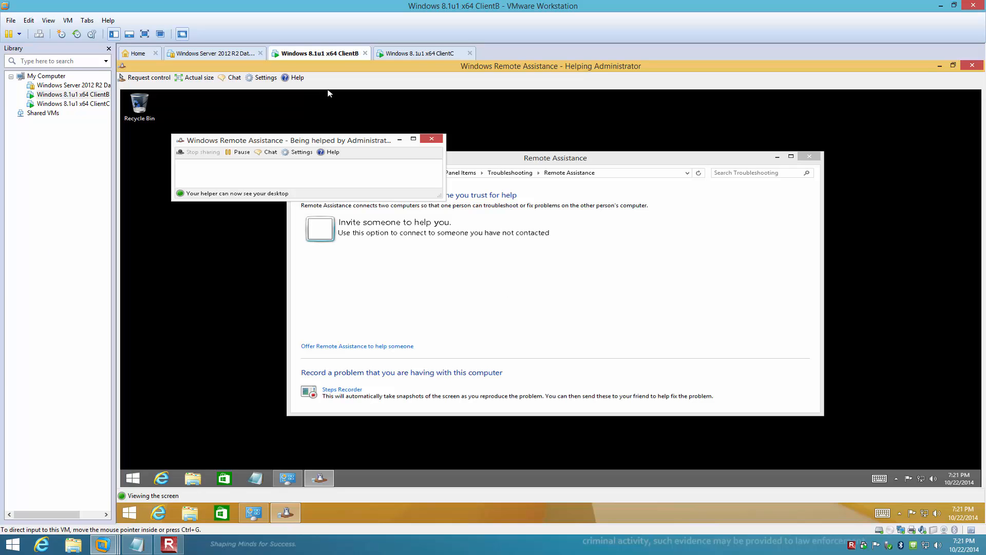